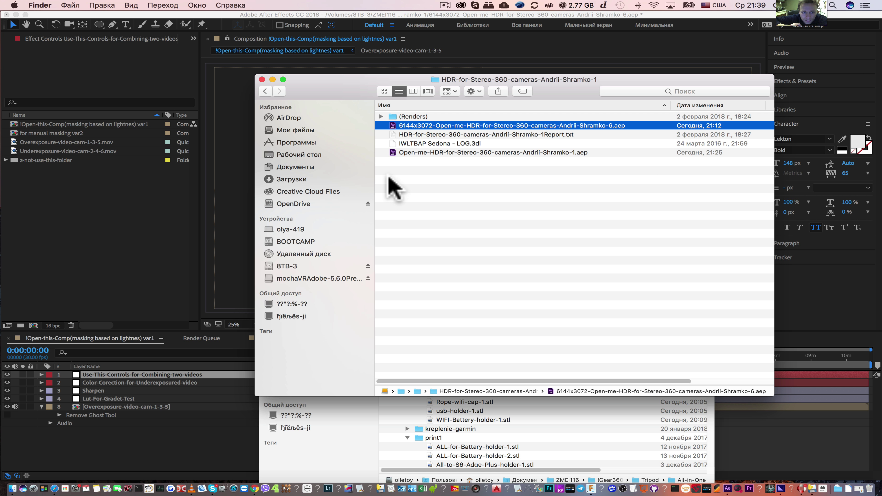
Open the 6144x3072-Open-me-HDR-for-Stereo-360 .aep project from Finder in After Effects
left_click_drag(383, 78, 369, 80)
left_click(393, 153)
left_click(386, 127)
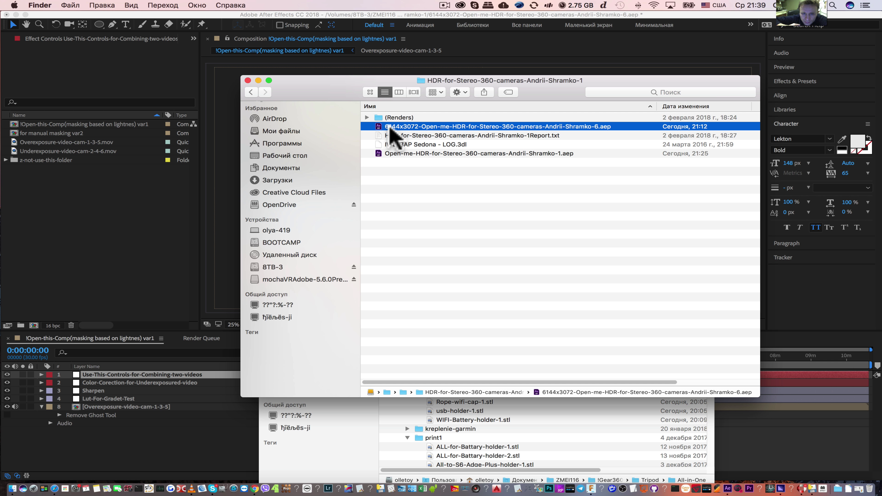
double_click(380, 127)
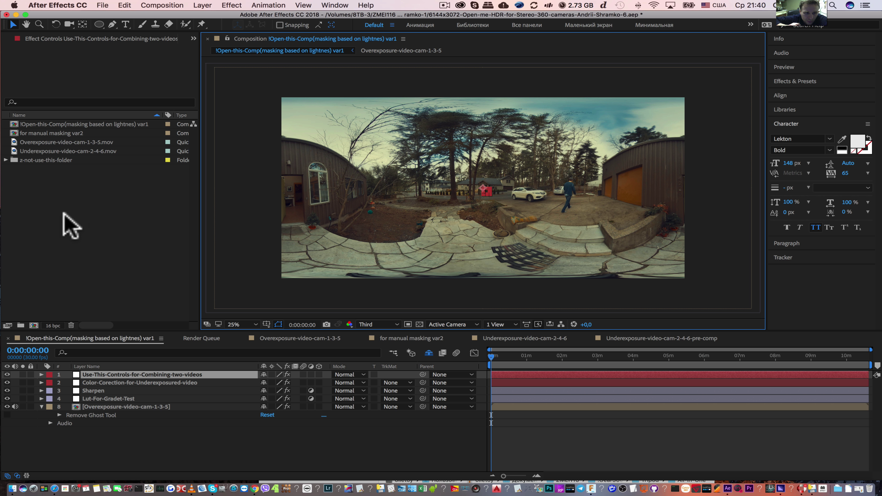
Open the 'for manual masking var2' composition from the Project panel
left_click(41, 124)
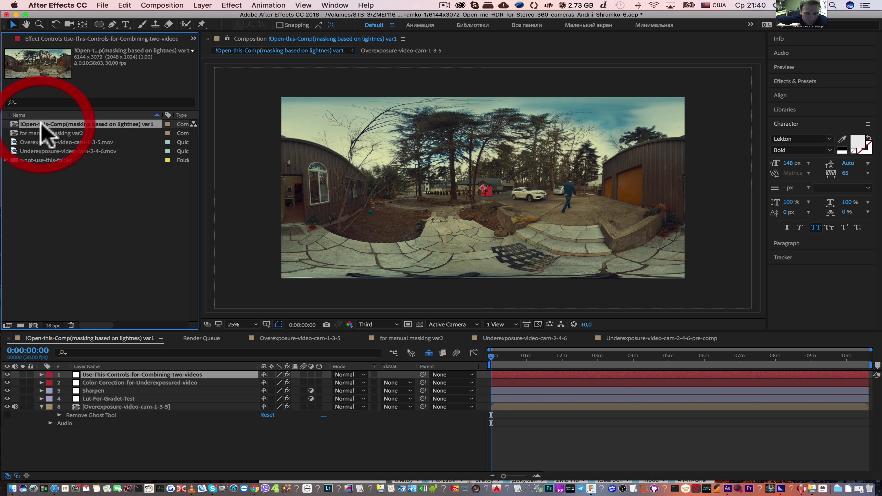
left_click(41, 124)
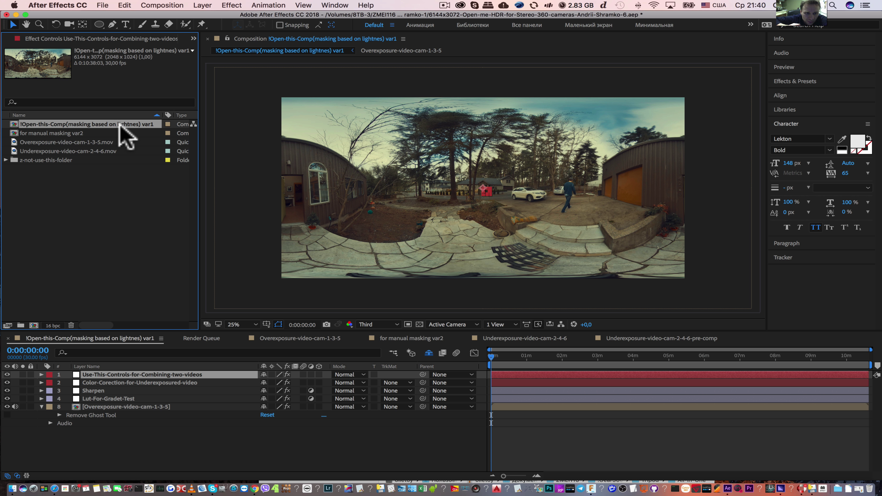
left_click(65, 133)
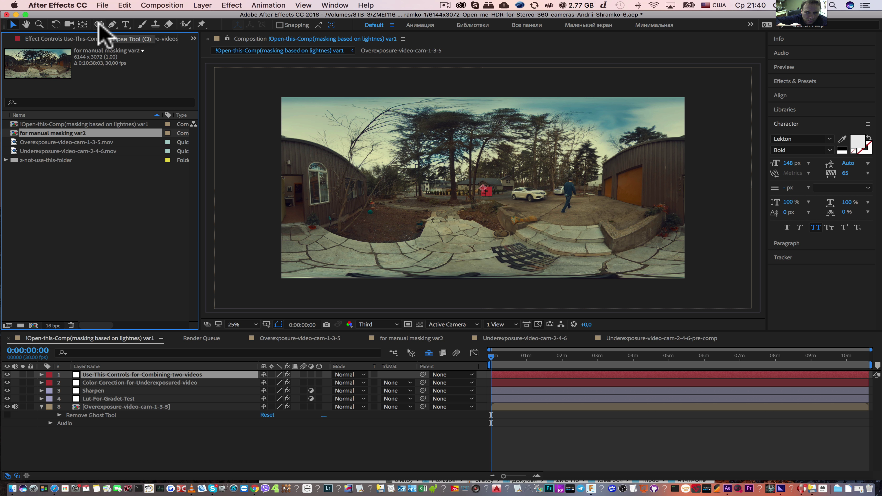
mouse_move(100, 23)
left_mouse_down()
mouse_move(127, 34)
mouse_move(133, 55)
mouse_move(125, 33)
mouse_move(101, 24)
left_mouse_up()
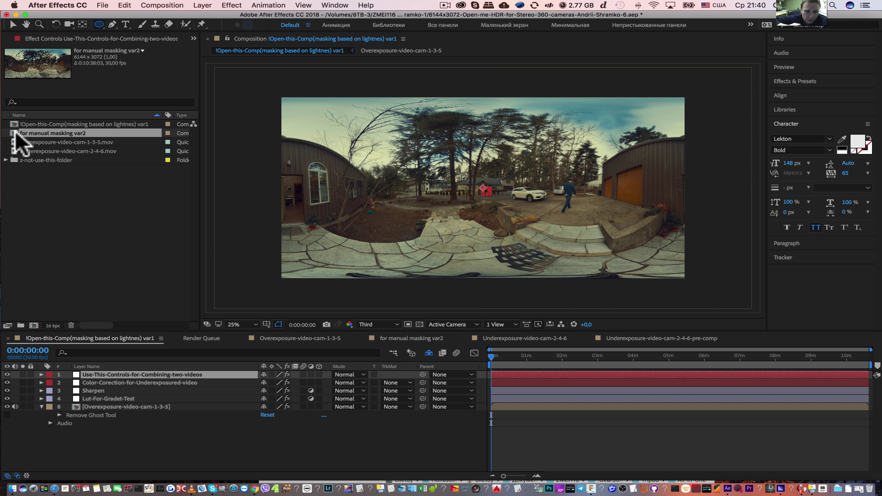
double_click(15, 134)
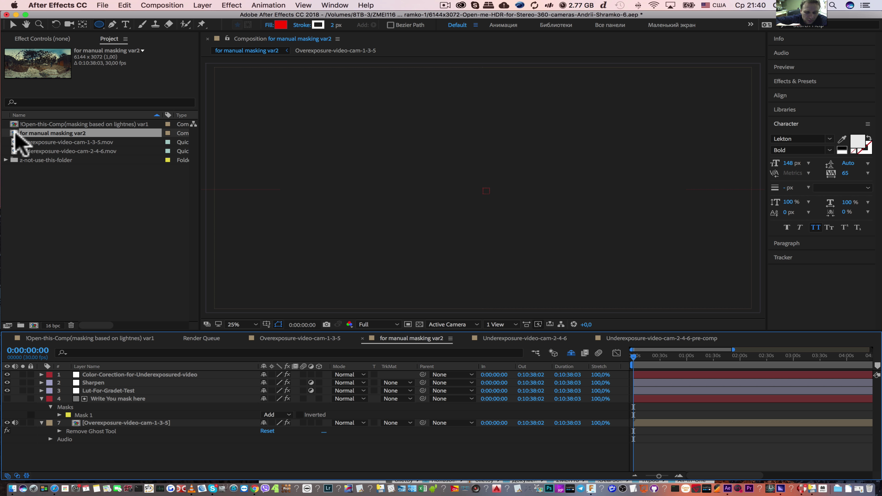
Select layer 4 'Write You mask here' and zoom the viewer out and back in
left_click(104, 399)
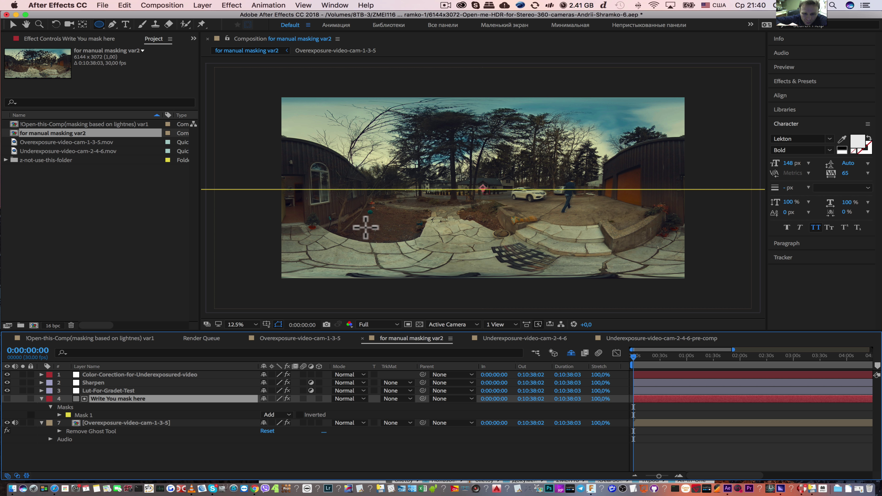
key("comma")
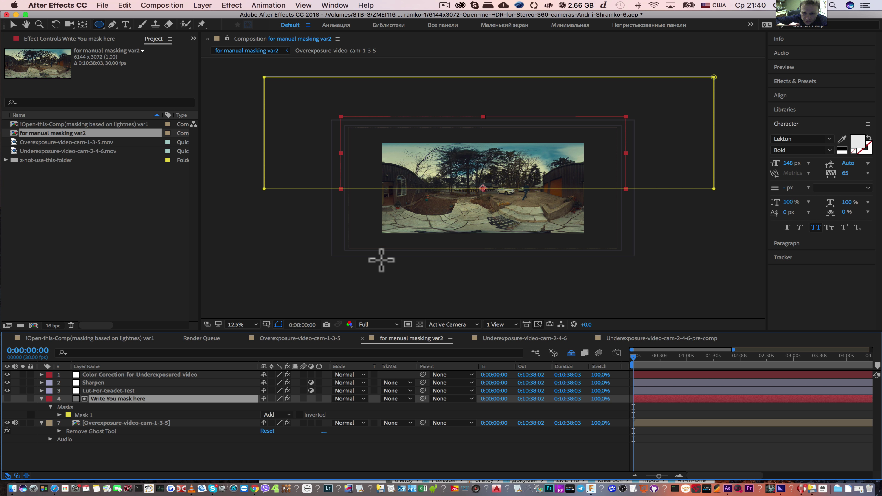
key("period")
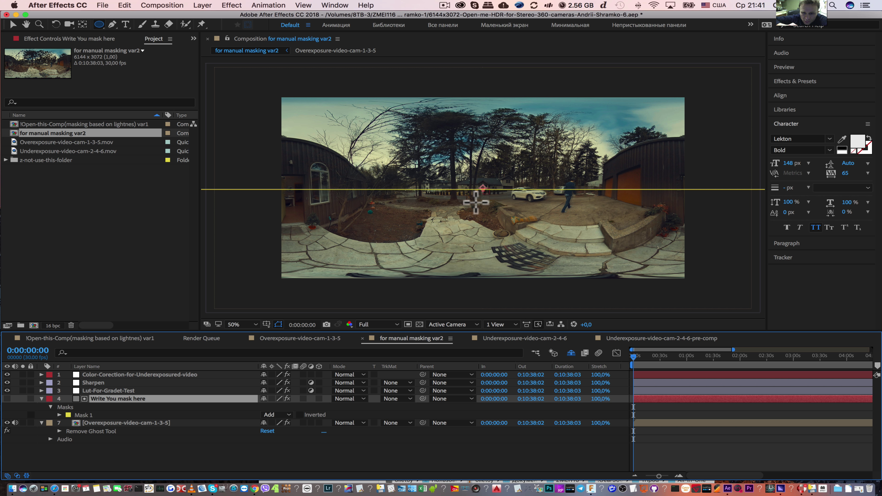
scroll(476, 202, "up", 3)
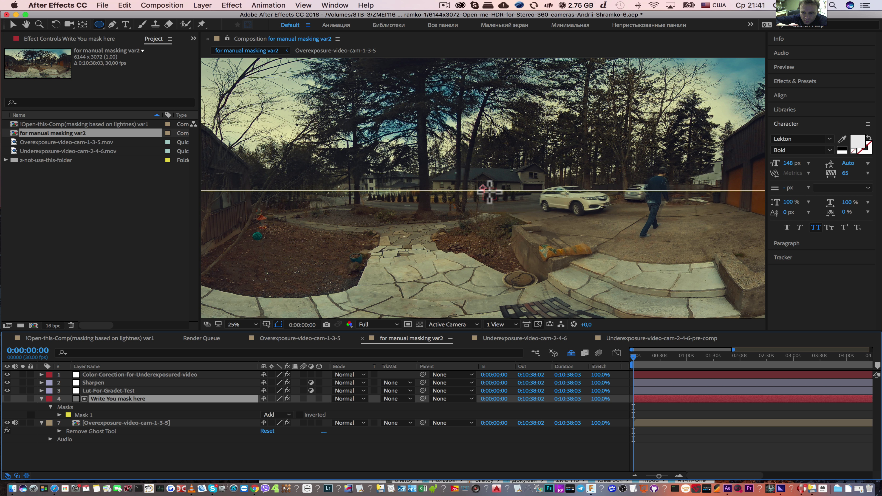
scroll(489, 192, "down", 3)
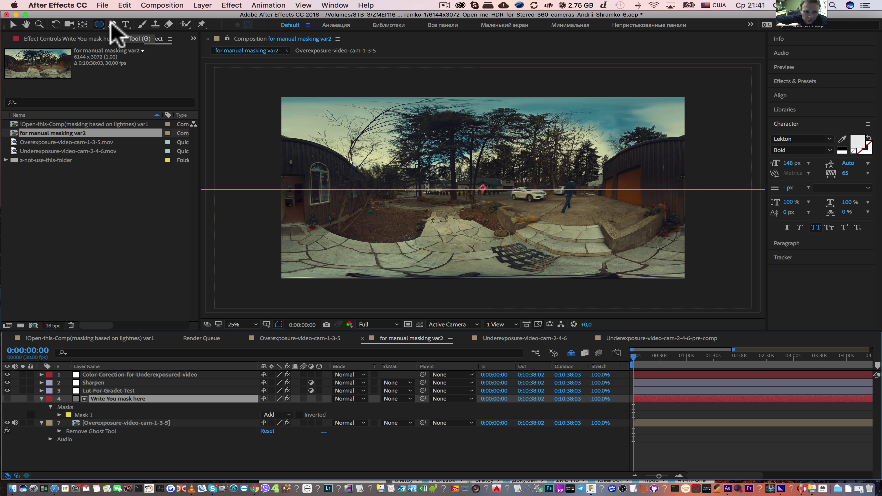
Draw a closed Pen-tool Mask 2 around the panorama's left building and treeline
left_click(112, 24)
left_click(253, 137)
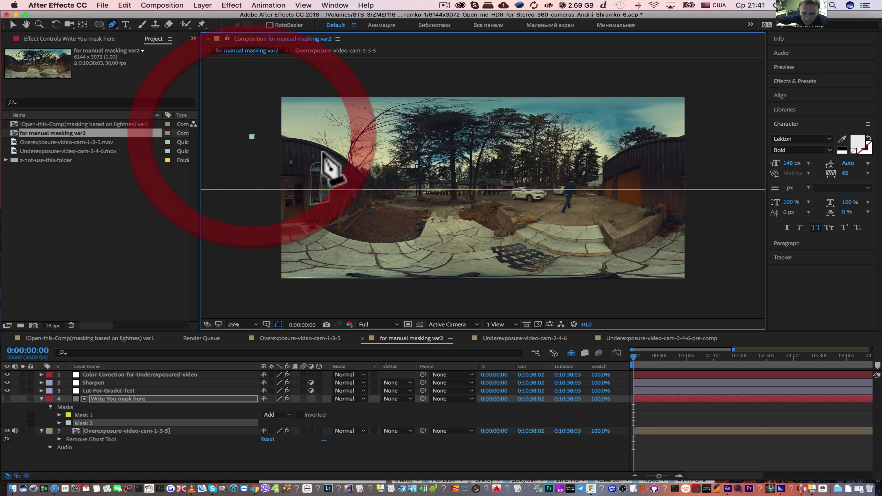
left_click_drag(323, 147, 346, 162)
left_click(374, 183)
left_click(391, 173)
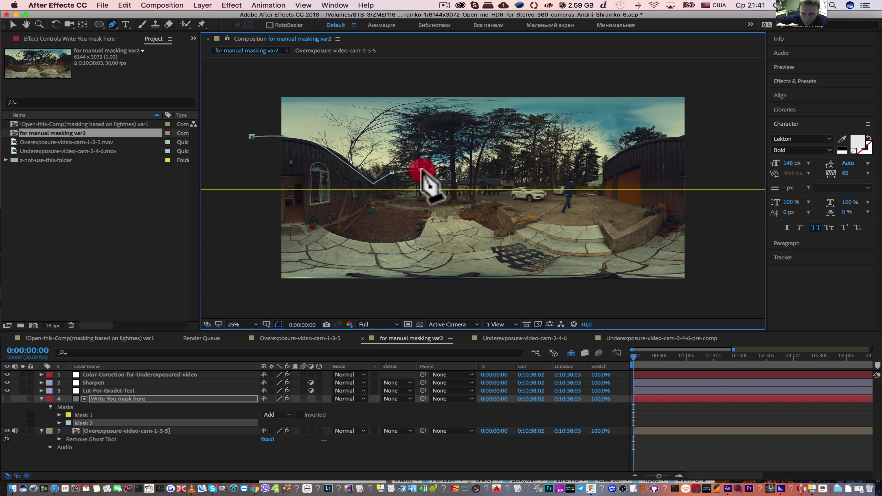
left_click(421, 170)
left_click(431, 179)
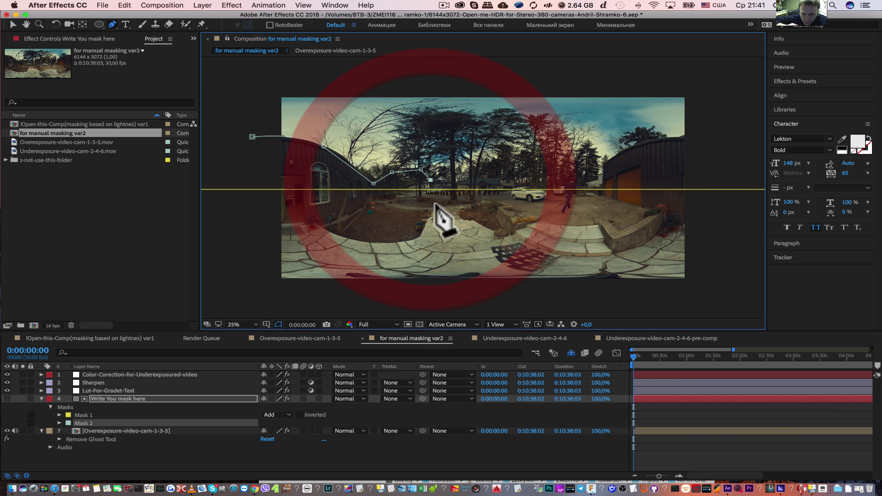
left_click(440, 216)
left_click(218, 278)
left_click(220, 145)
left_click(252, 136)
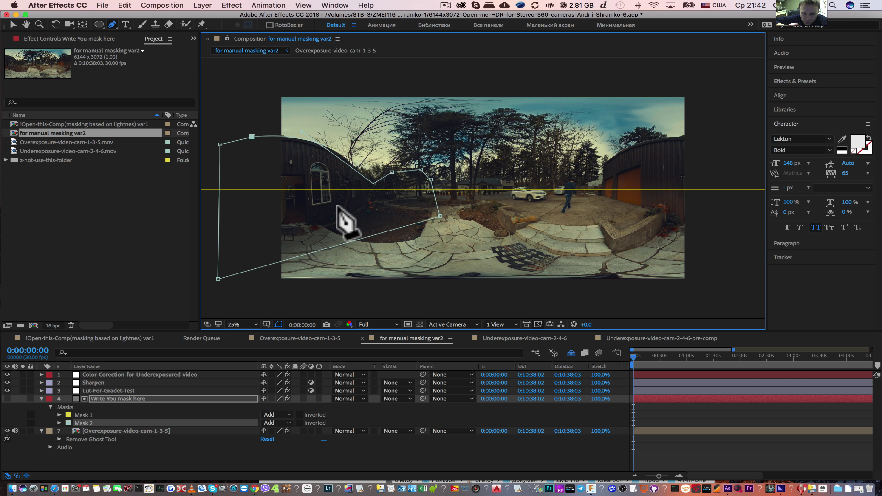
Set Mask 2's mode to Subtract
left_click_drag(311, 382, 311, 391)
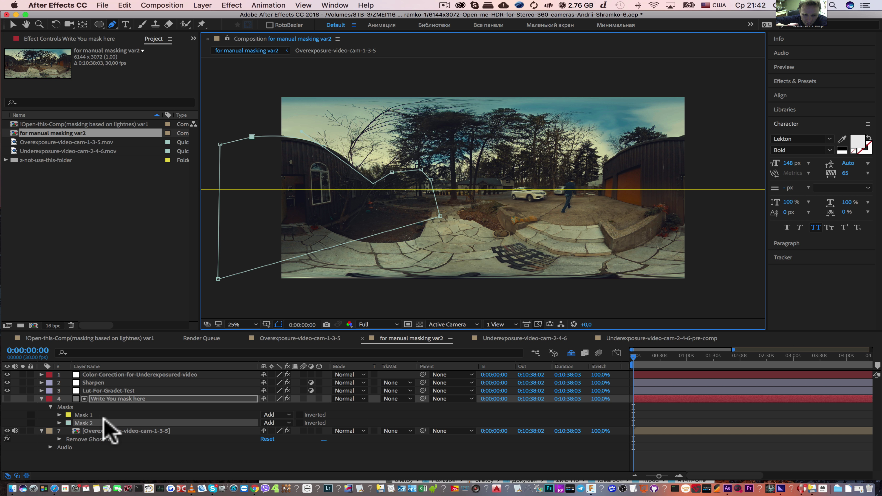
left_click(283, 423)
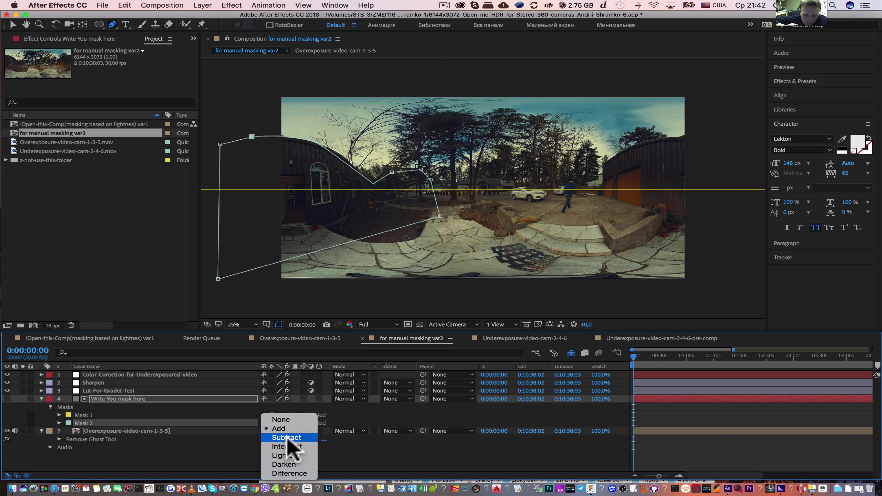
left_click(289, 438)
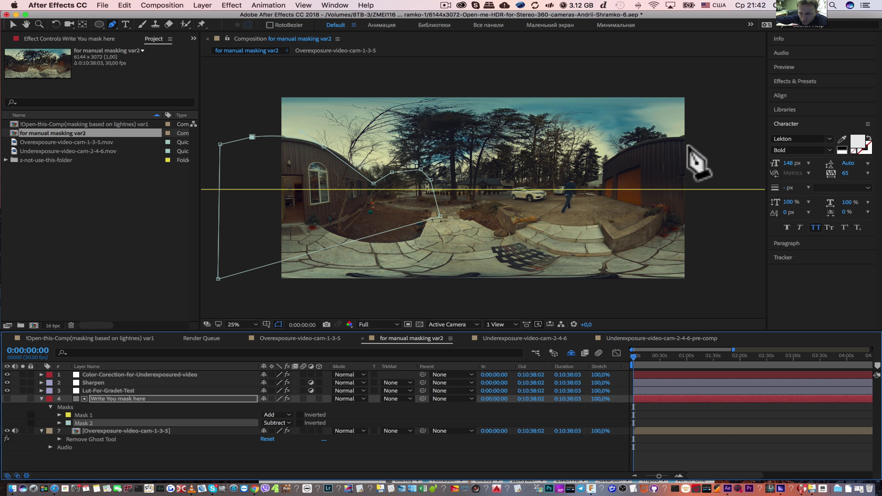
Draw a closed Mask 3 around the right building, houses and foreground
left_click(720, 140)
left_click_drag(665, 139, 643, 143)
left_click_drag(611, 175, 602, 174)
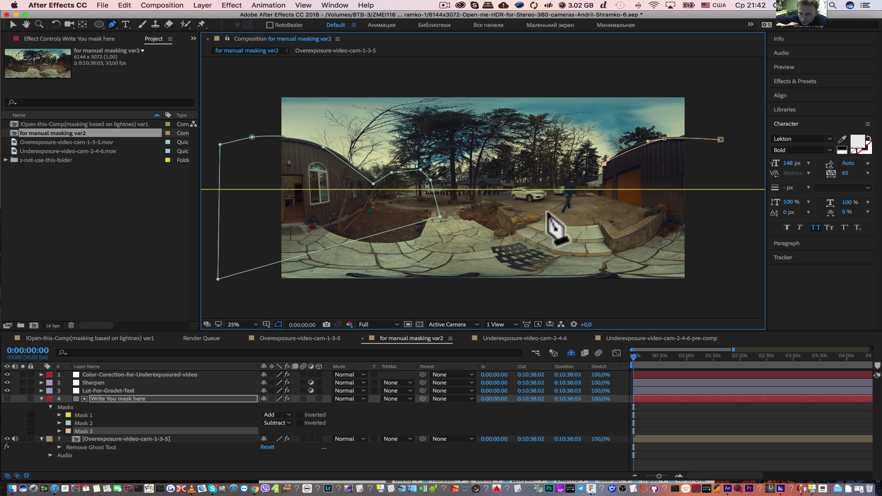
left_click(596, 177)
left_click(569, 171)
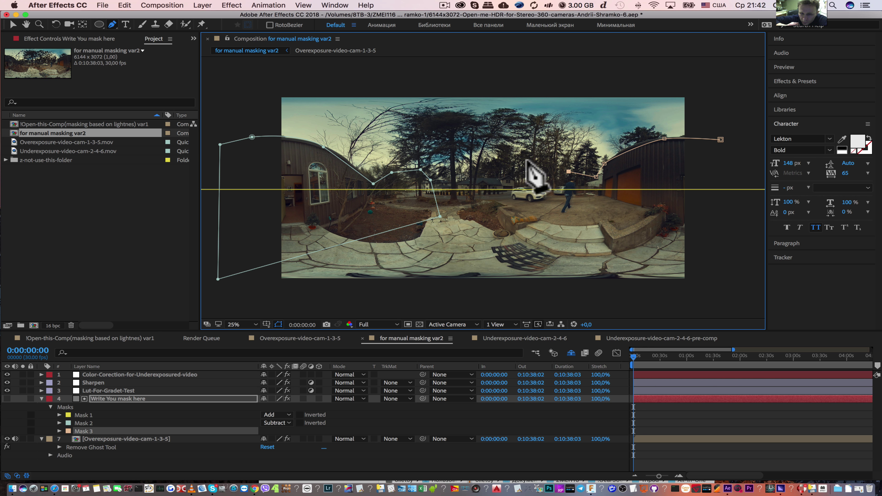
left_click(535, 157)
left_click(493, 169)
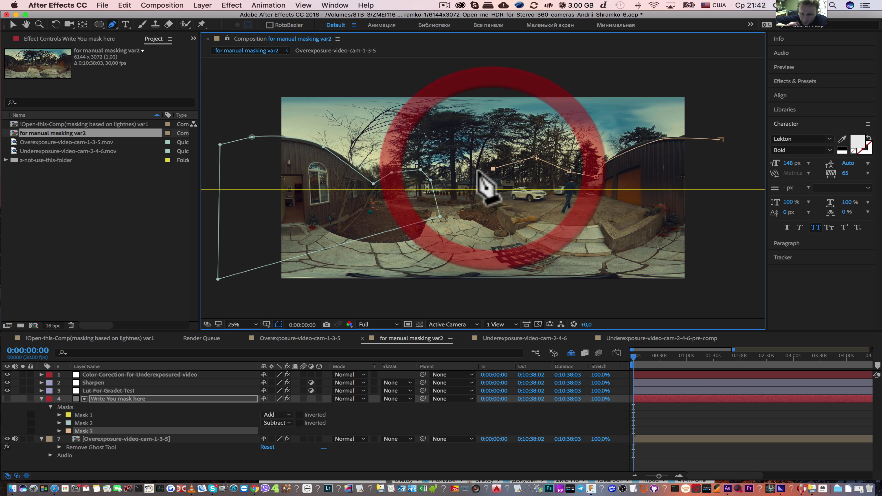
left_click(455, 185)
left_click(448, 219)
left_click(574, 250)
left_click(746, 256)
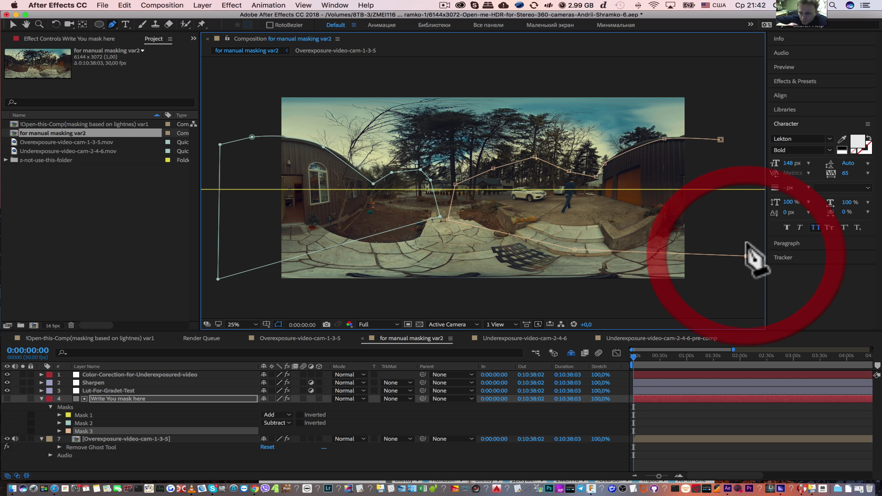
left_click(721, 139)
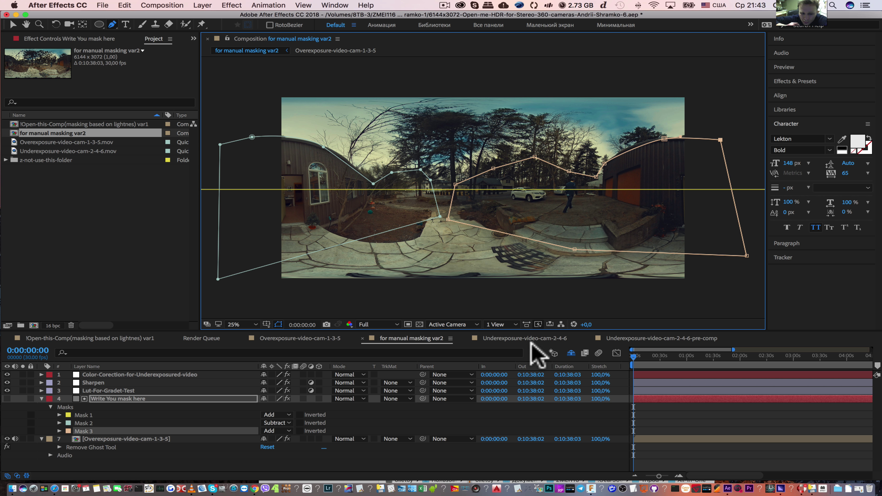
Set Mask 3's mode to Subtract and zoom the viewer in
left_click(288, 431)
left_click(290, 443)
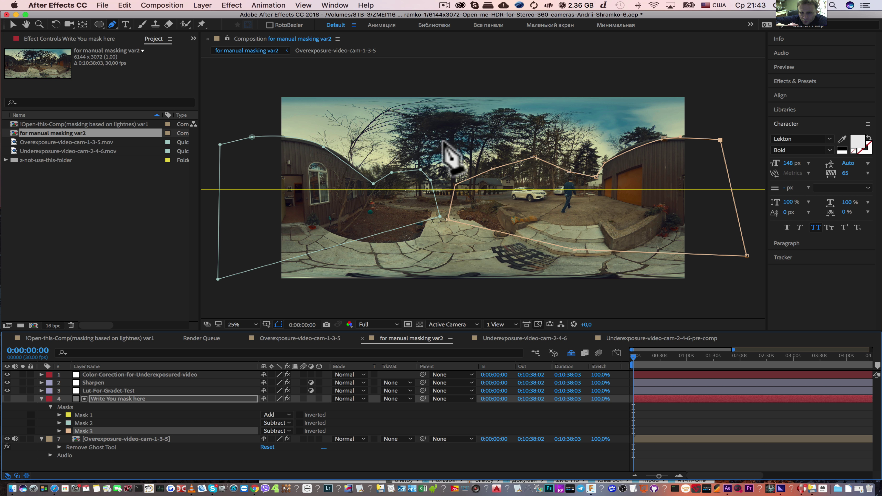
key("slash")
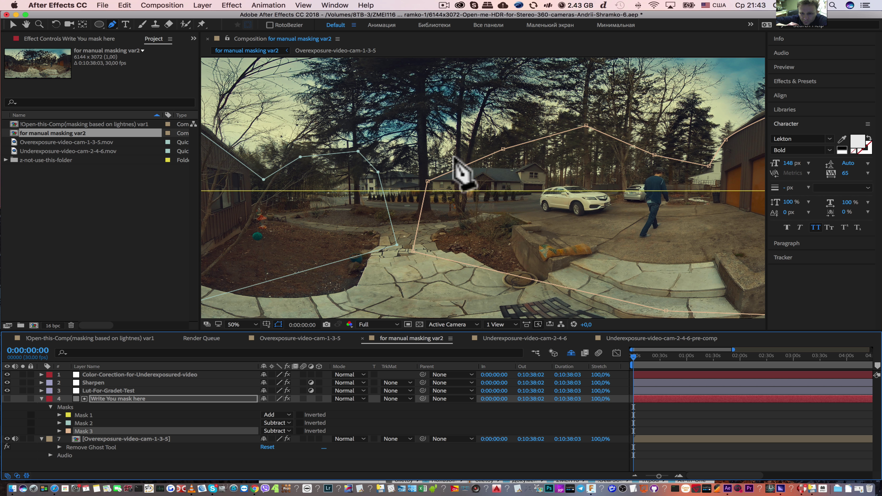
Draw a closed Mask 4 outlining the central tree's top and trunk
left_click_drag(460, 151, 467, 217)
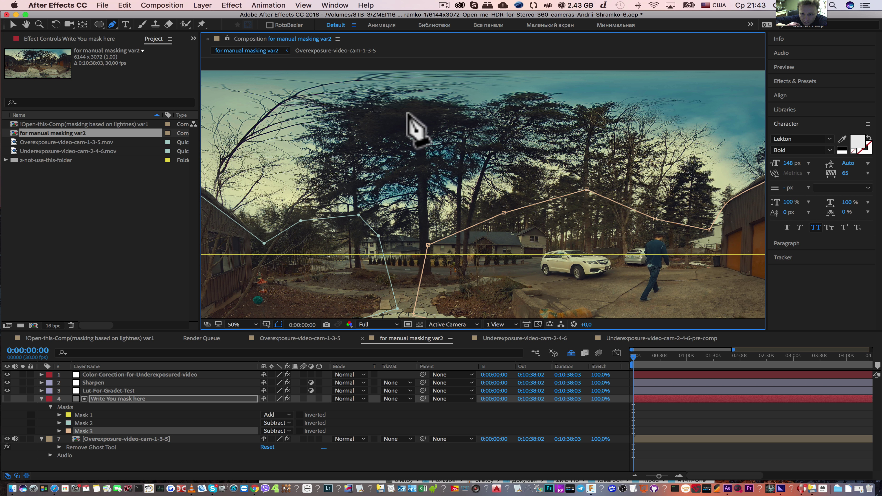
left_click(373, 126)
left_click(396, 112)
left_click(438, 114)
left_click(451, 121)
left_click(425, 142)
left_click(425, 176)
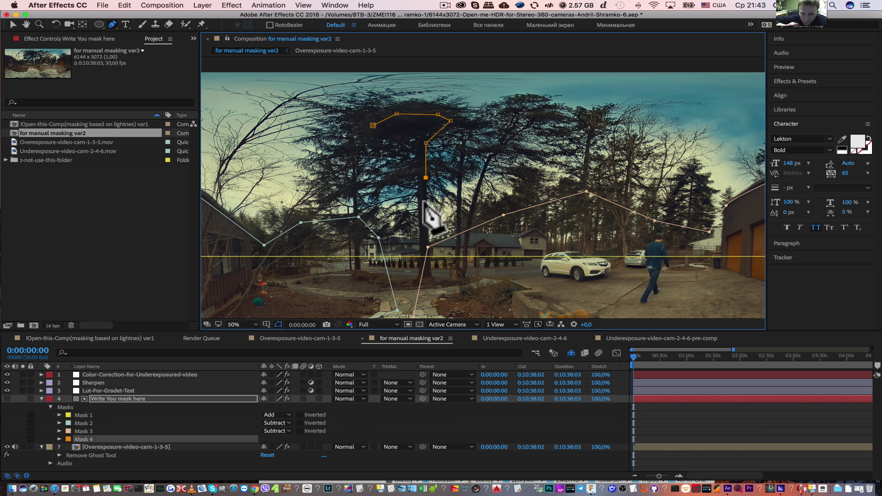
left_click(426, 208)
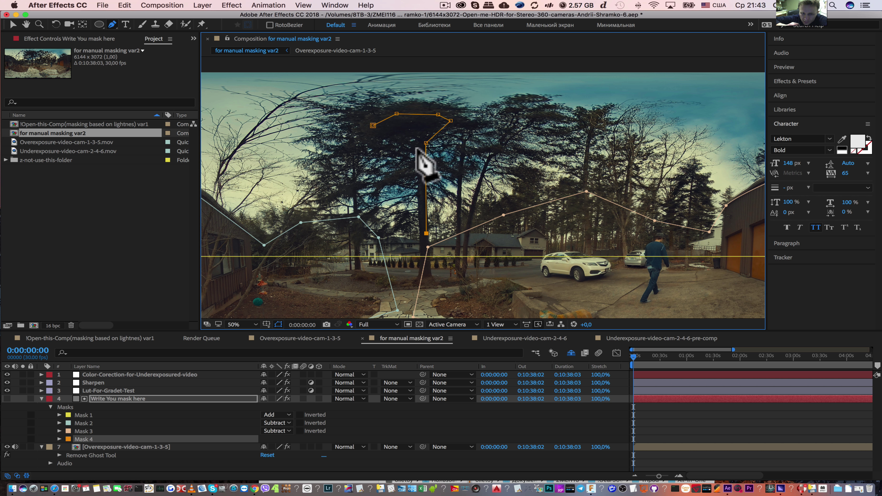
left_click(418, 132)
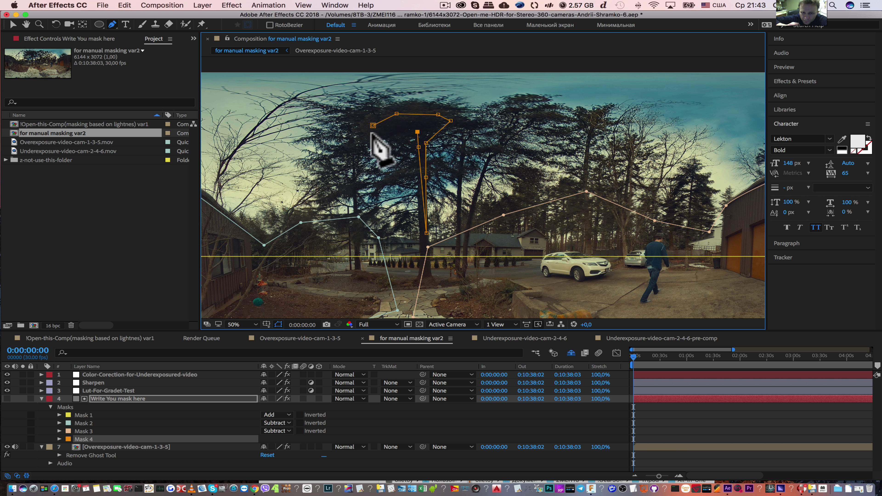
left_click(373, 133)
left_click(372, 125)
Set Mask 4's mode to Subtract
left_click(289, 439)
left_click(288, 439)
scroll(473, 250, "up", 2)
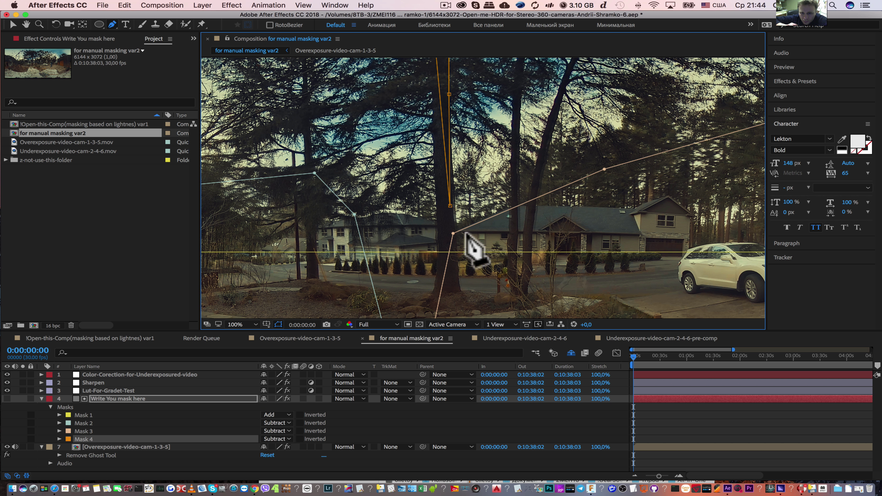
Select layer 7's Remove Ghost Tool and nudge its grid's central point slightly
left_click(12, 24)
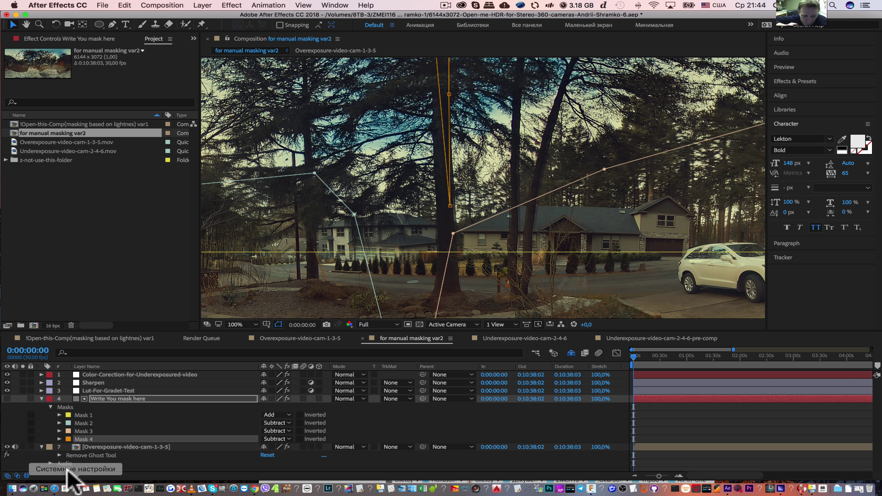
left_click(95, 456)
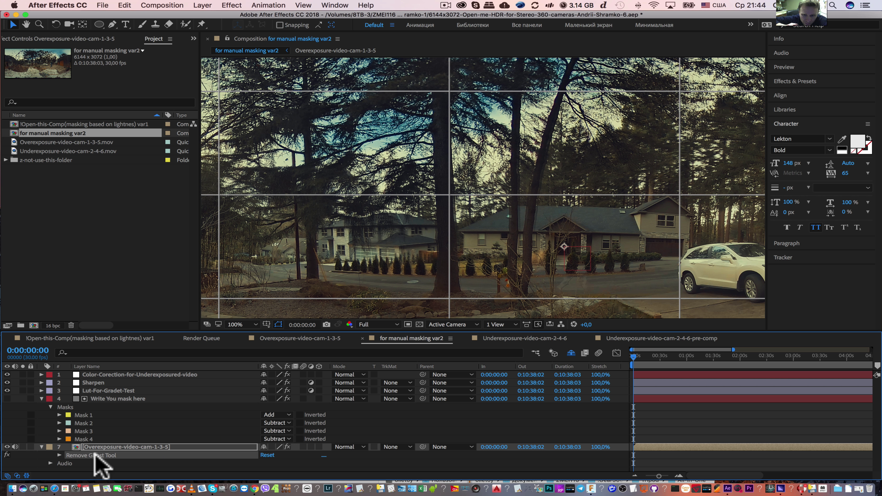
left_click(83, 457)
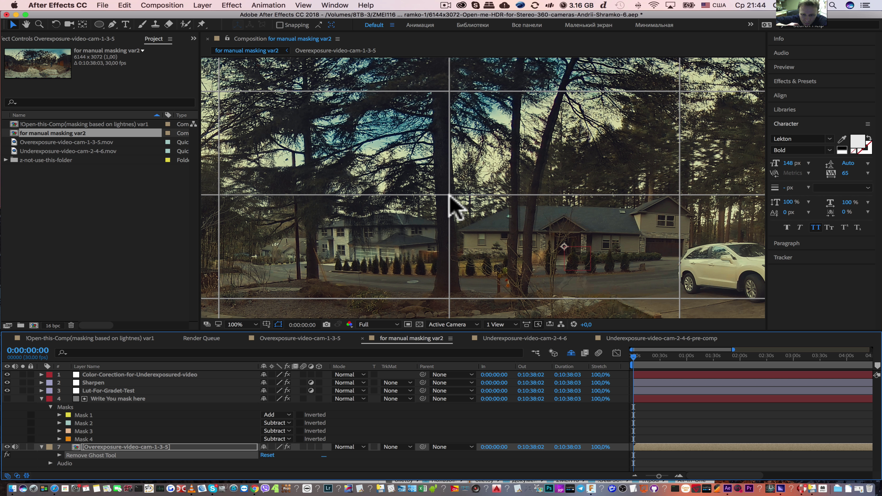
left_click(12, 23)
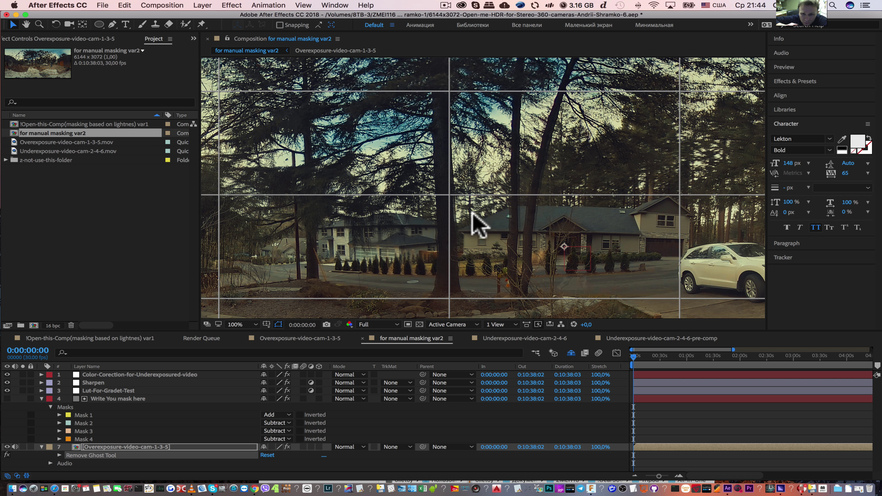
left_click(449, 195)
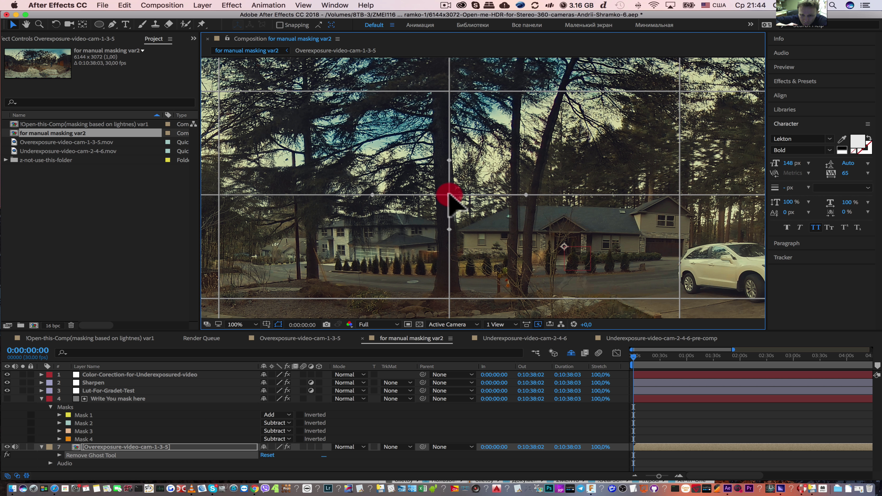
left_click_drag(449, 195, 446, 195)
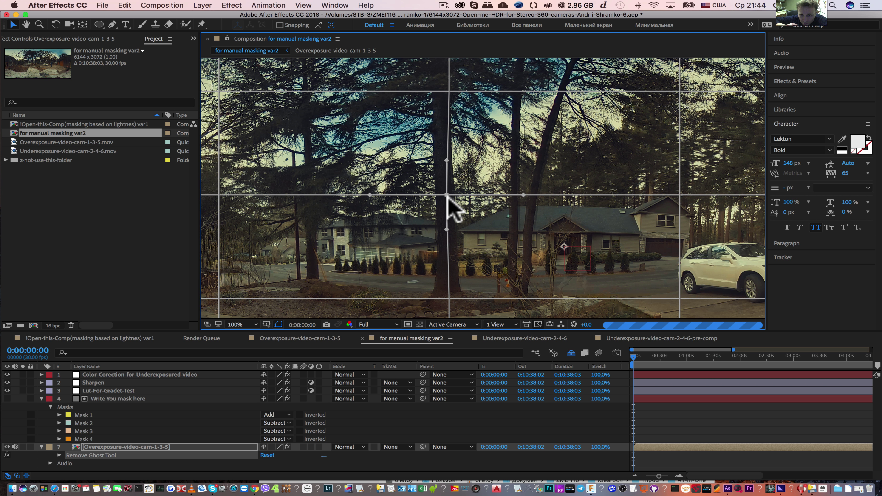
left_click_drag(446, 196, 451, 195)
Show the Remove Ghost Tool settings in the Effect Controls panel
scroll(534, 216, "down", 2)
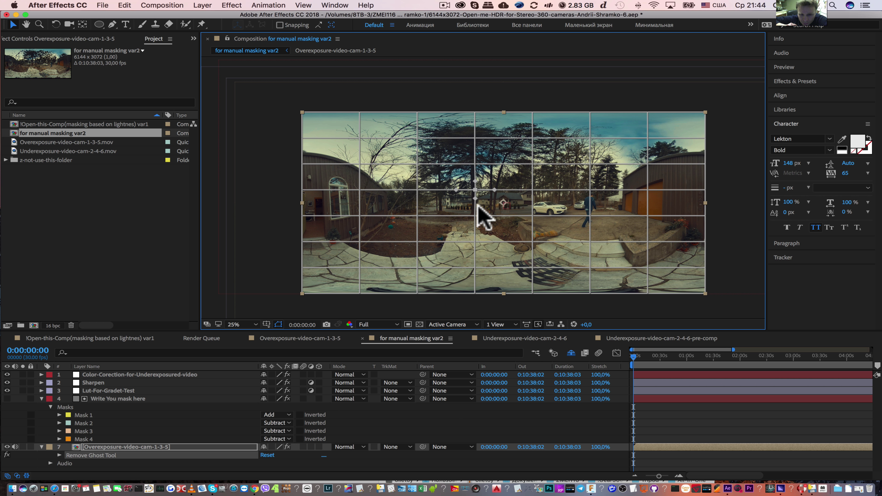
left_click(87, 454)
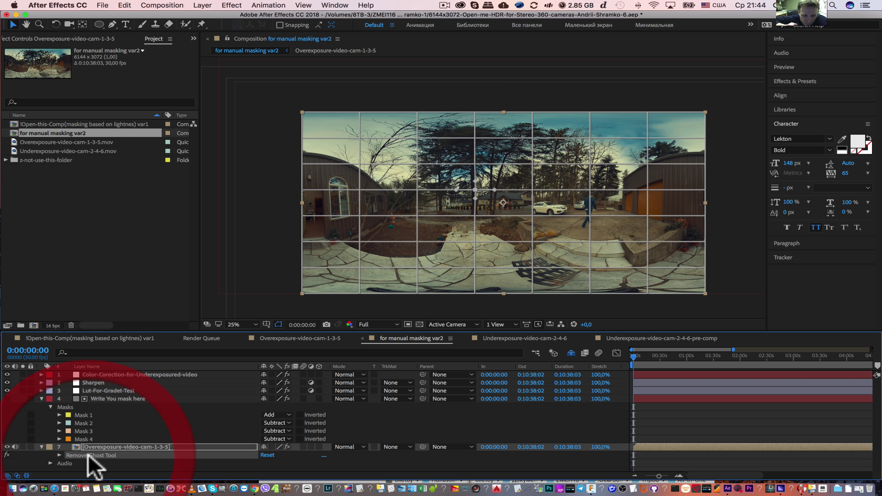
left_click(35, 39)
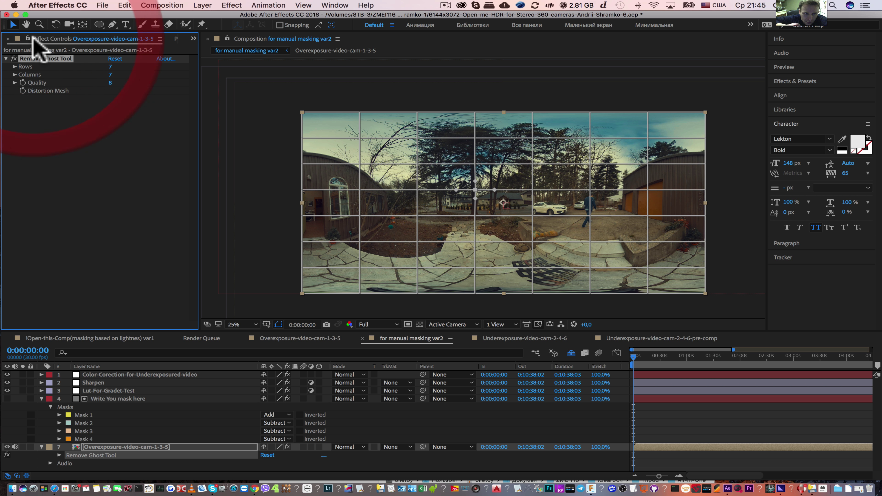
Set the Remove Ghost Tool grid to 14 columns and nudge one mesh point right
left_click(111, 75)
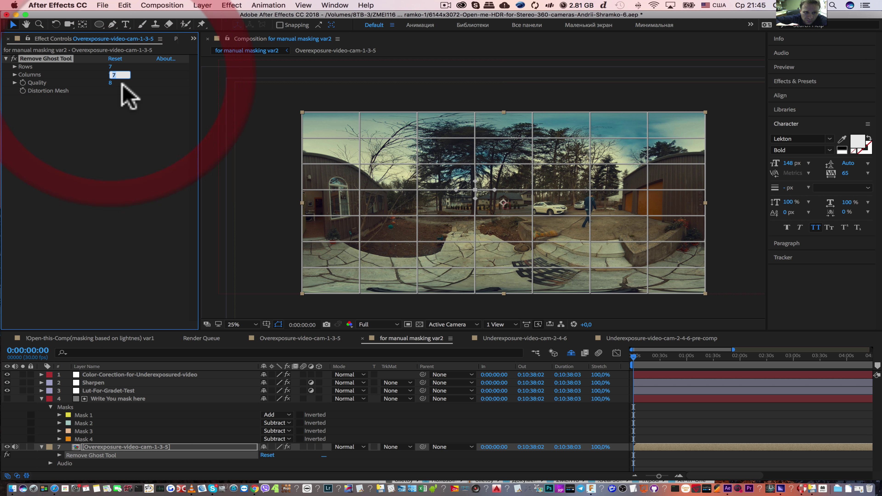
type("14")
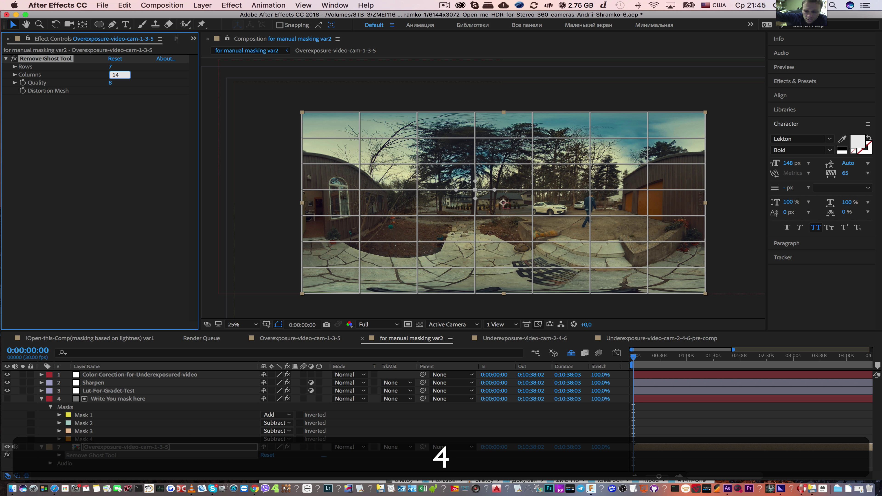
key("Return")
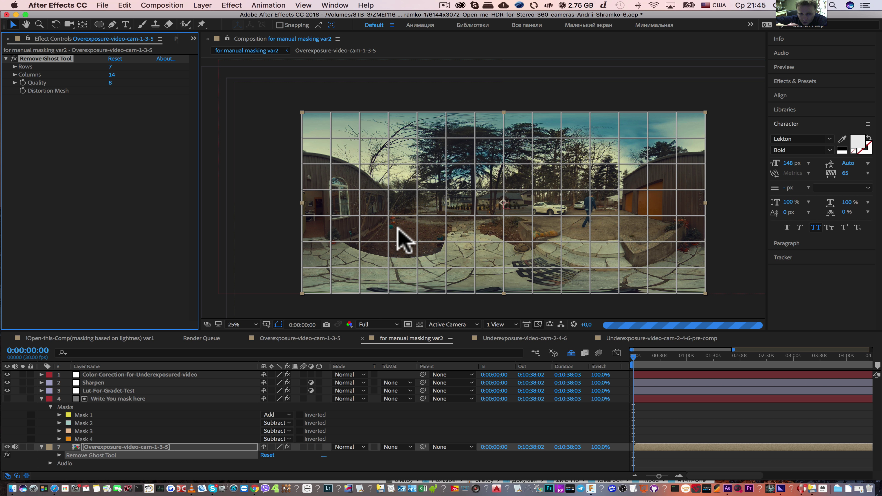
key("slash")
left_click(566, 195)
left_click_drag(566, 195, 567, 195)
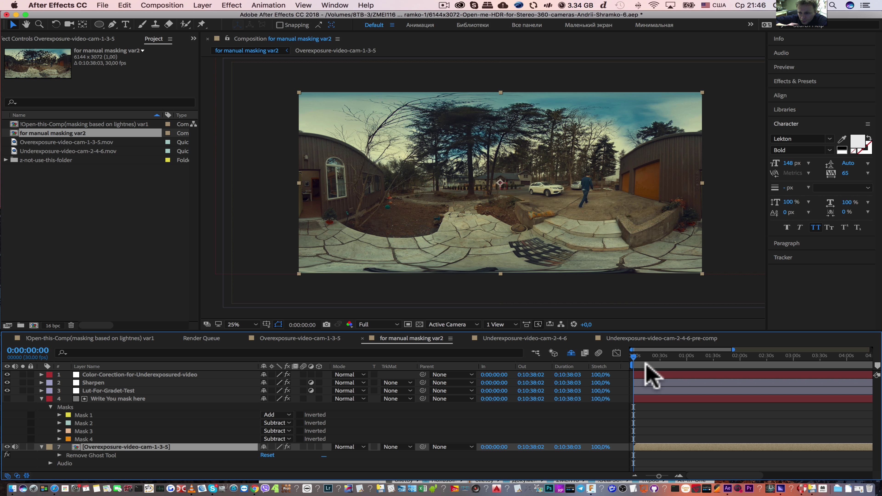
Trim the work area to just the opening seconds of the timeline
left_click(633, 366)
left_click_drag(632, 366, 647, 354)
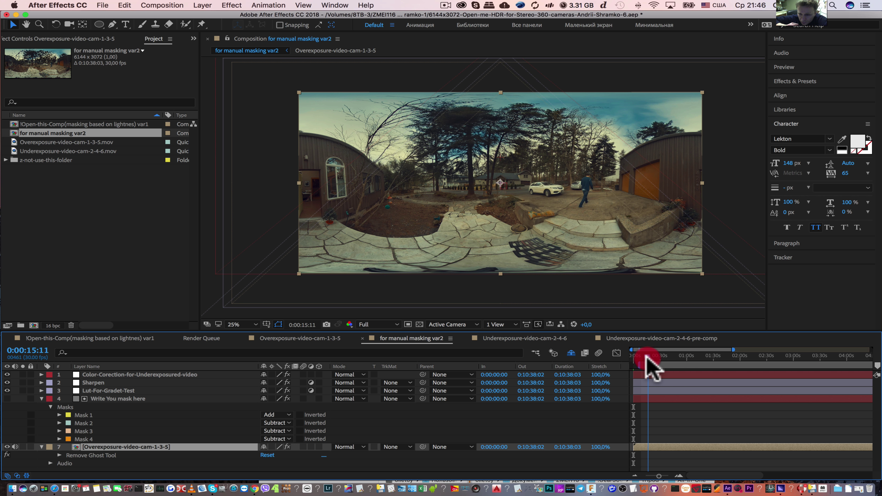
left_click(632, 365)
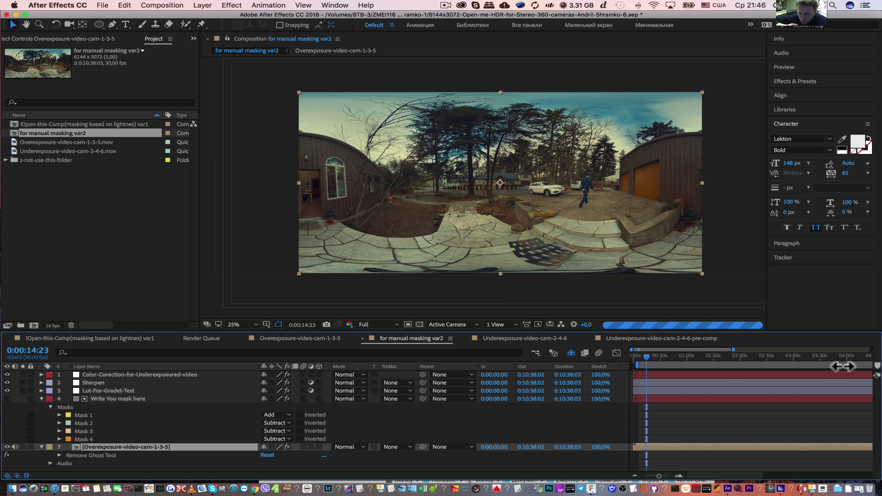
key("minus")
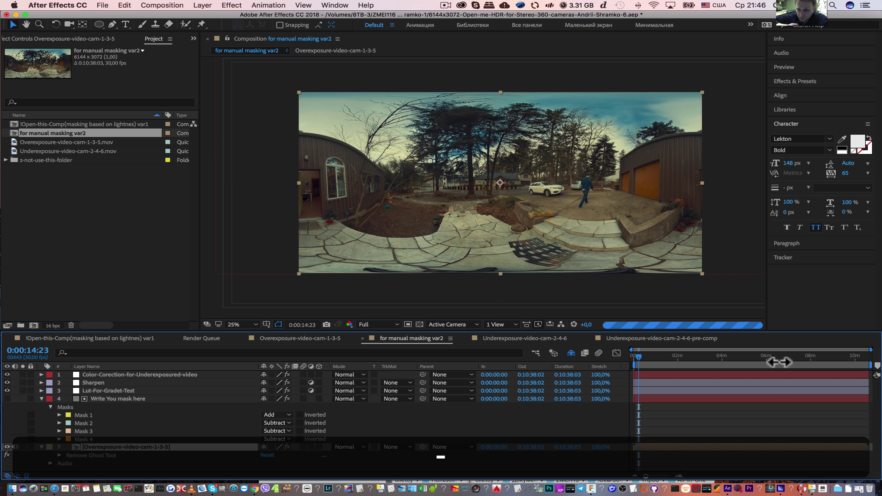
key("minus")
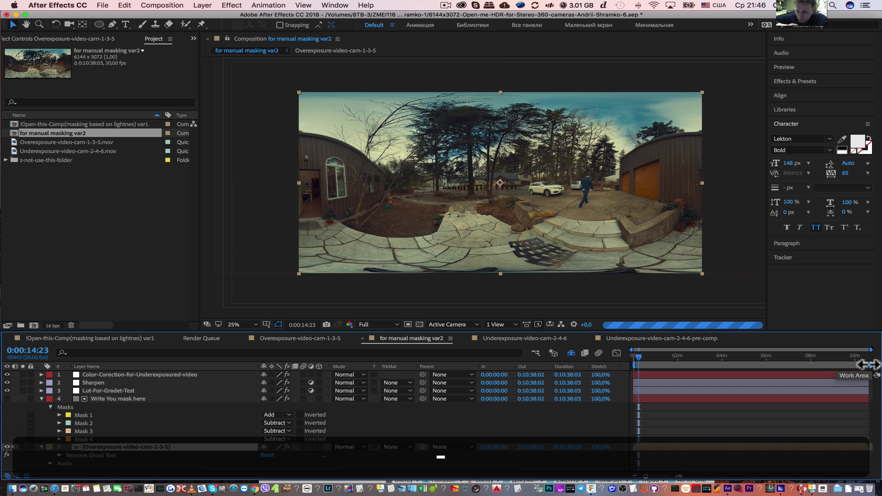
left_click_drag(866, 365, 641, 368)
key("equal")
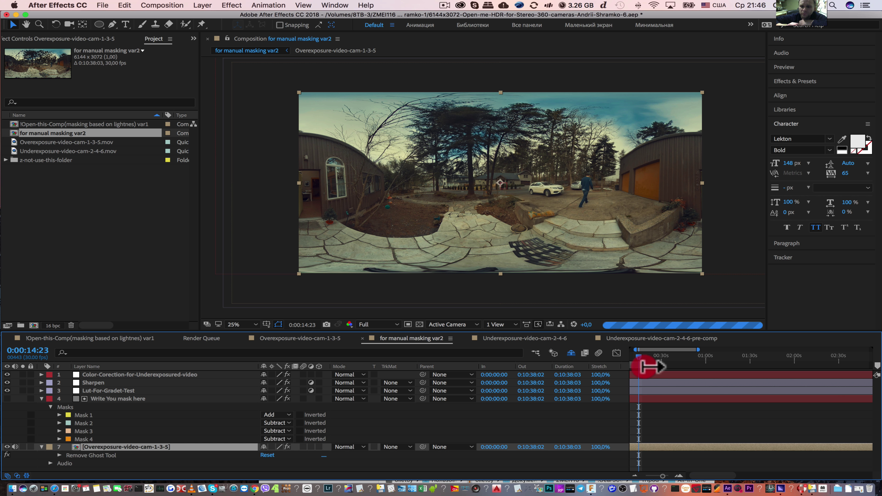
left_click(650, 388)
left_click_drag(651, 388, 703, 386)
left_click(653, 365)
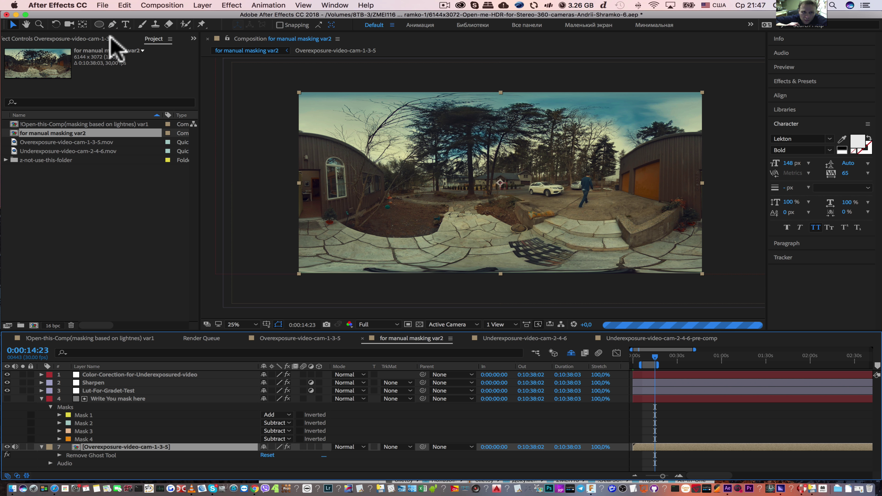
Add 'for manual masking var2' to the Render Queue, keeping the existing output file name
left_click(161, 5)
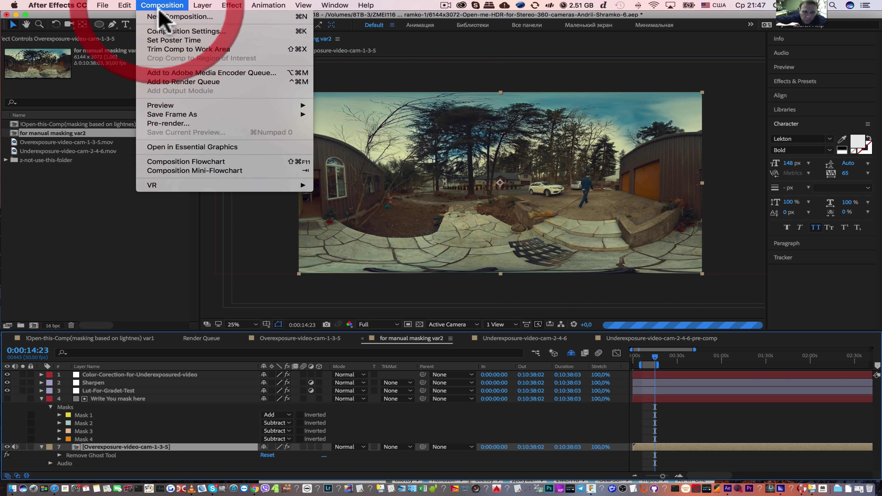
left_click(188, 81)
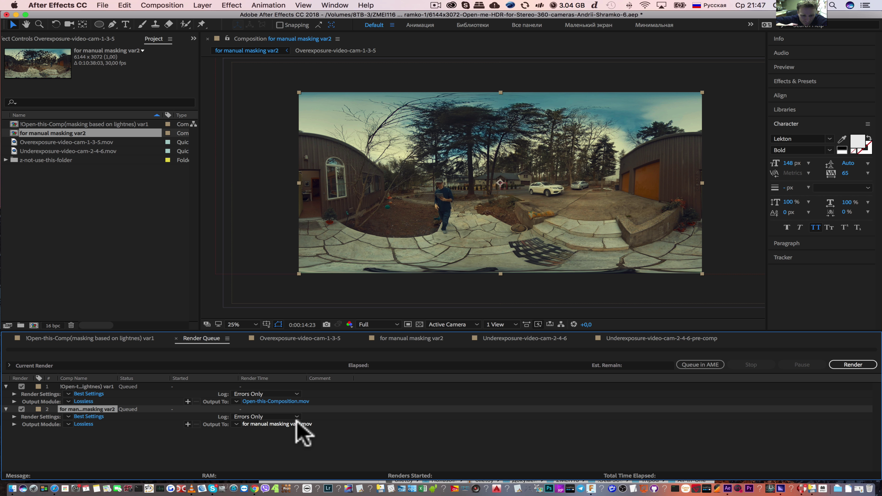
left_click(266, 424)
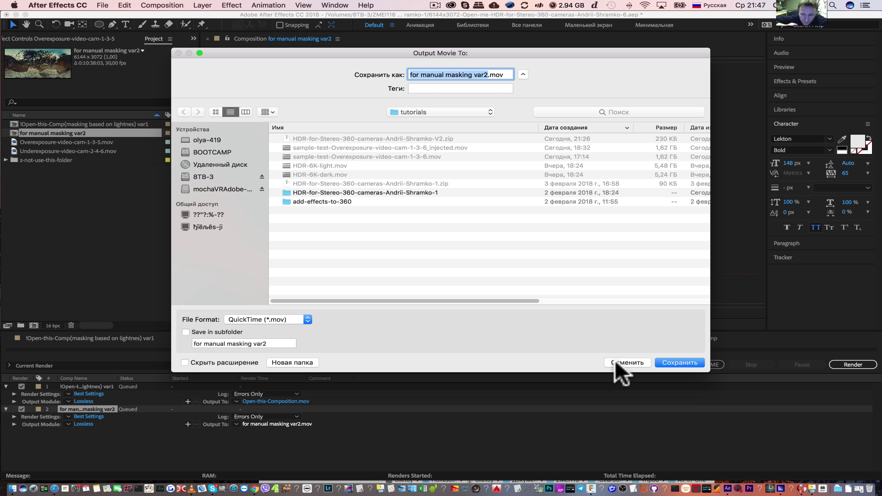
left_click(622, 363)
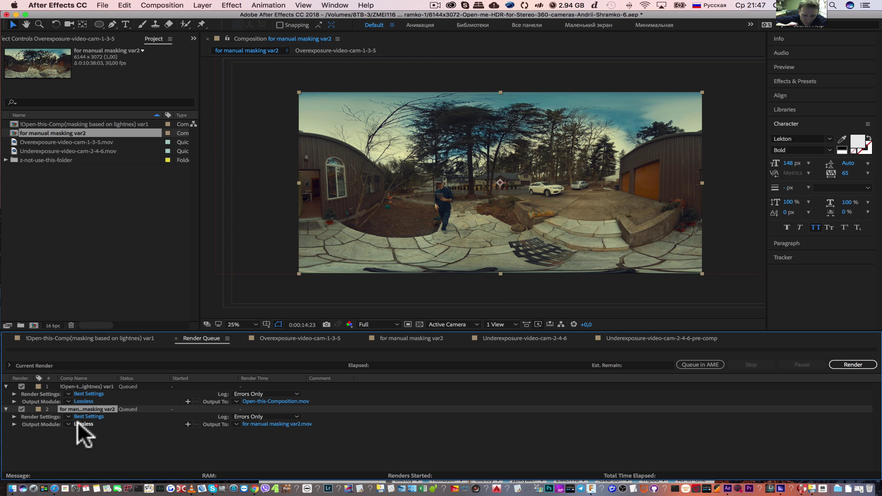
Review the QuickTime video codec options, leaving Animation, and cancel without changes
left_click(84, 425)
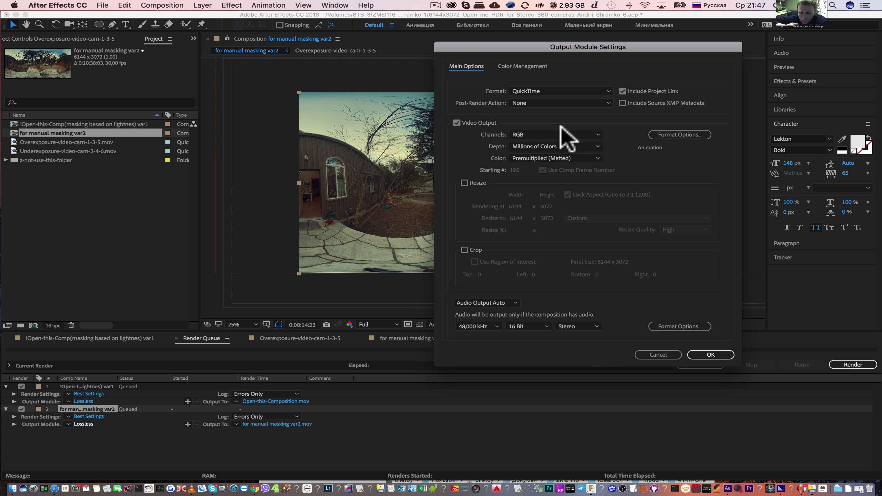
left_click(674, 135)
left_click(290, 86)
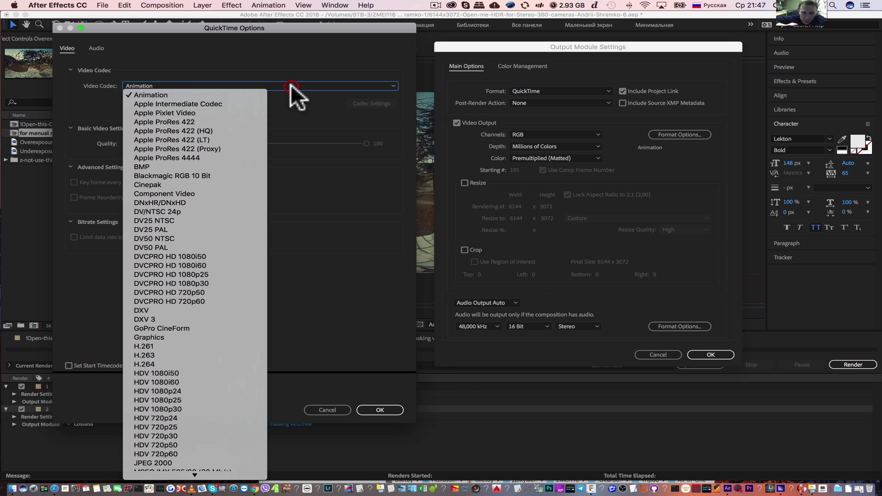
left_click(315, 281)
left_click(331, 410)
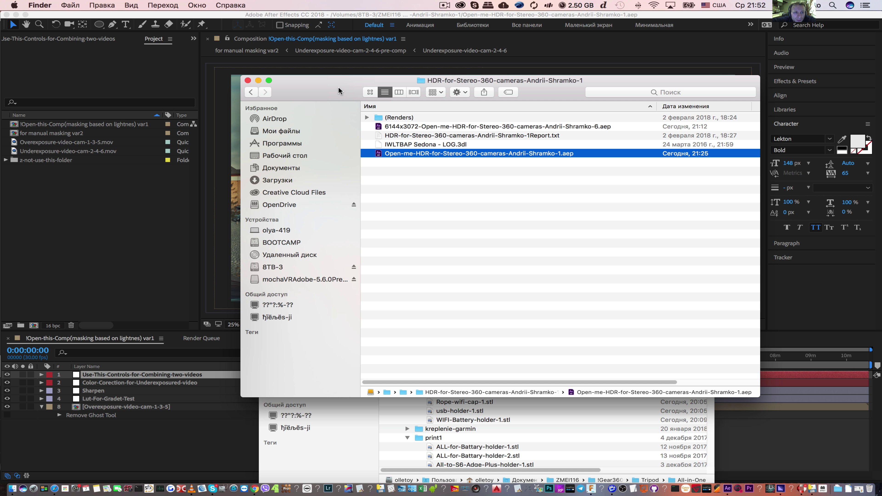
Move the Finder window aside to reach the Open-me HDR project file
left_click_drag(338, 88, 326, 96)
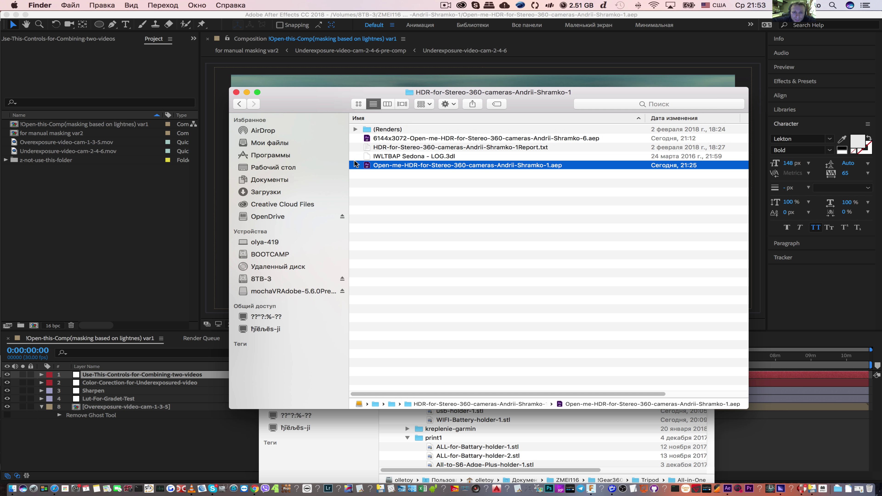
double_click(366, 165)
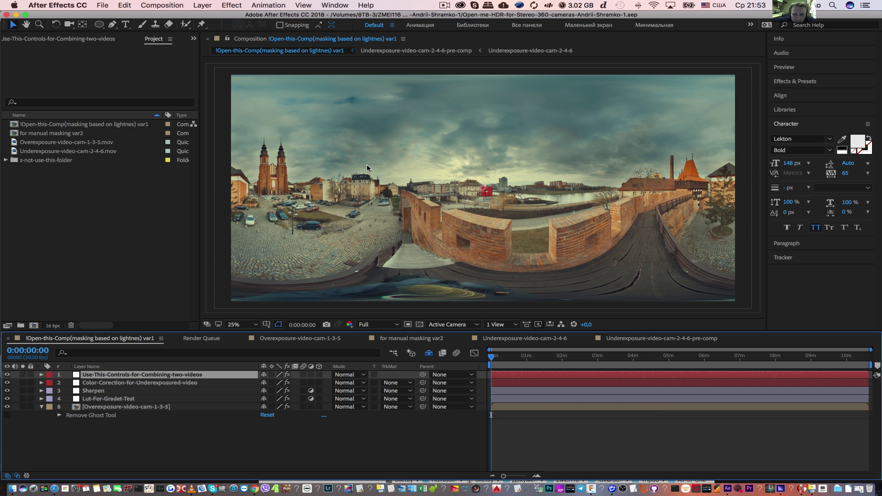
left_click(38, 145)
right_click(38, 146)
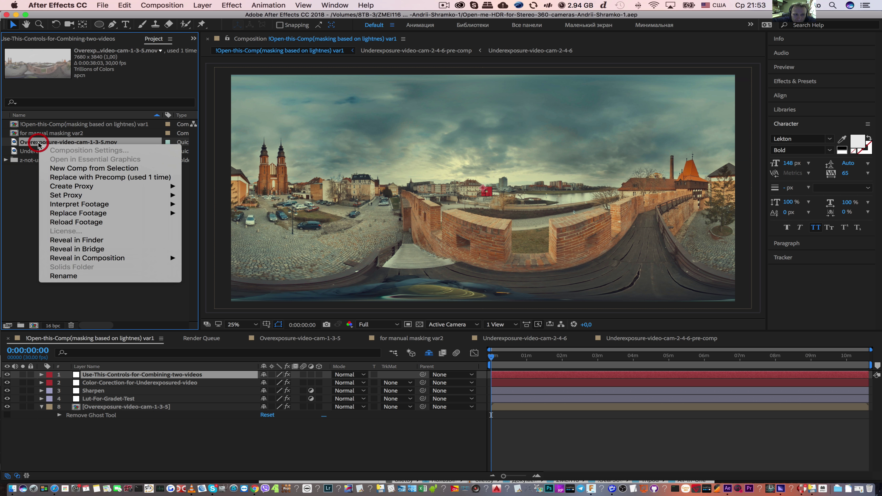
right_click(28, 143)
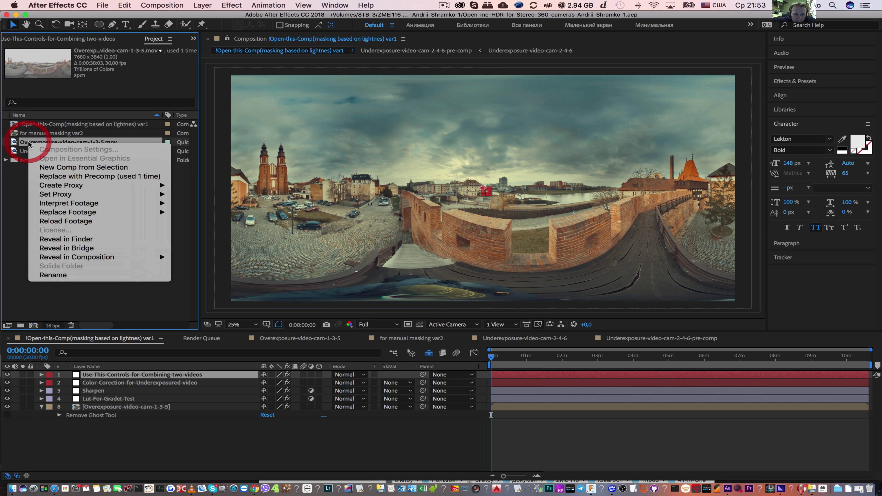
mouse_move(117, 212)
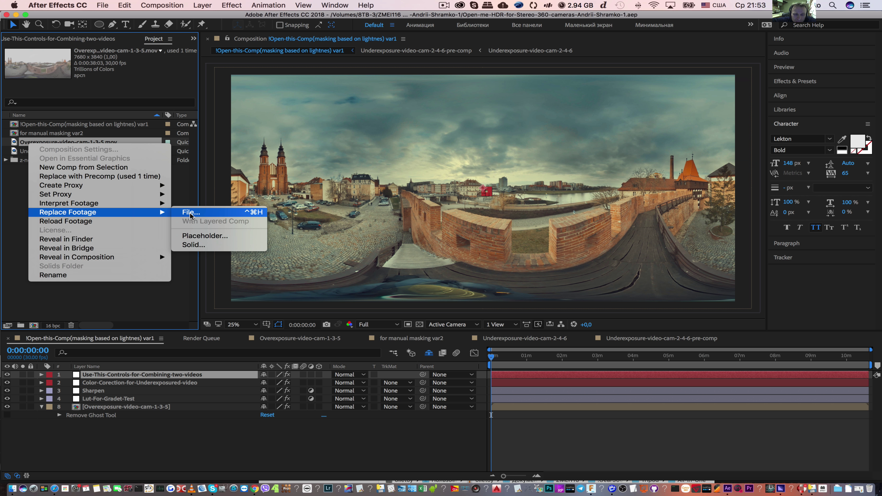
left_click(183, 267)
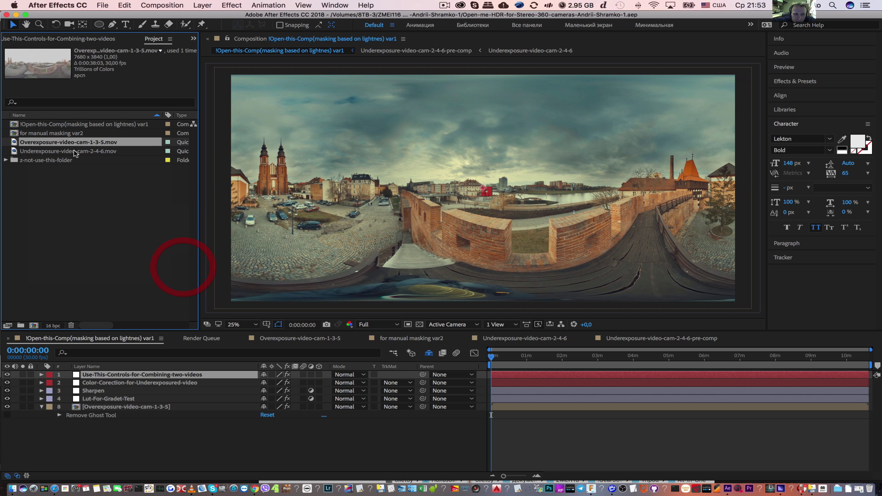
left_click(73, 153)
right_click(74, 153)
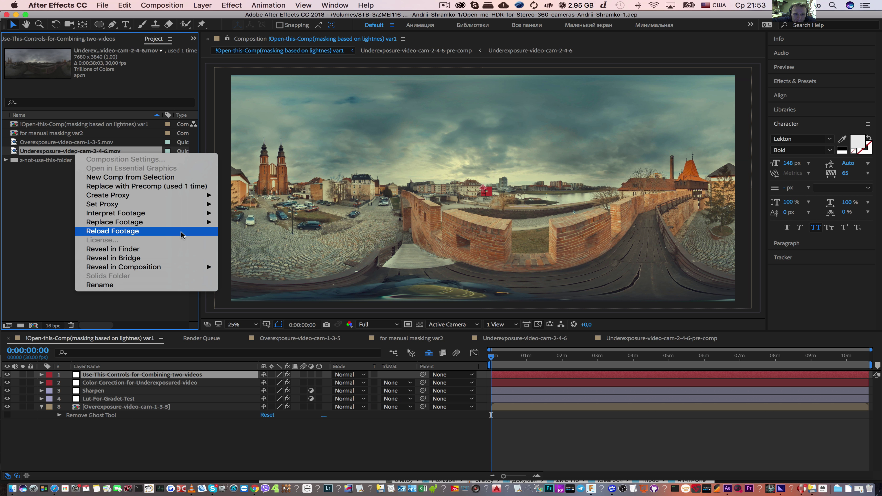
mouse_move(171, 228)
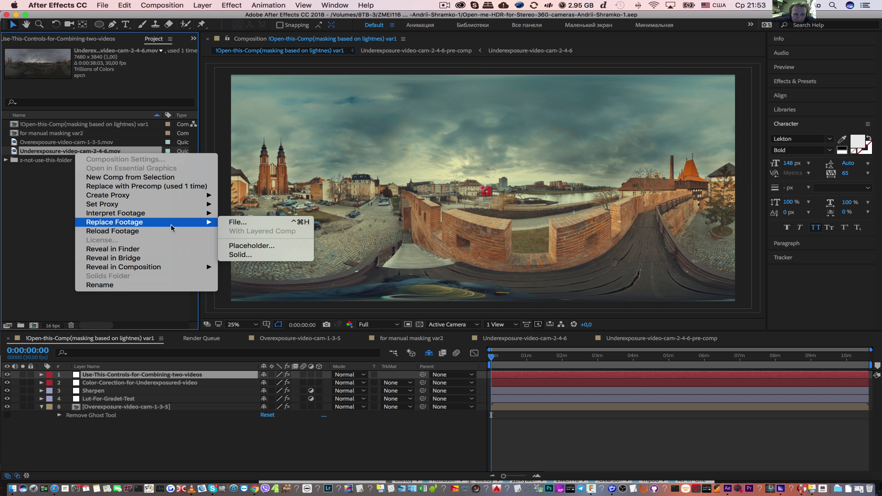
left_click(33, 223)
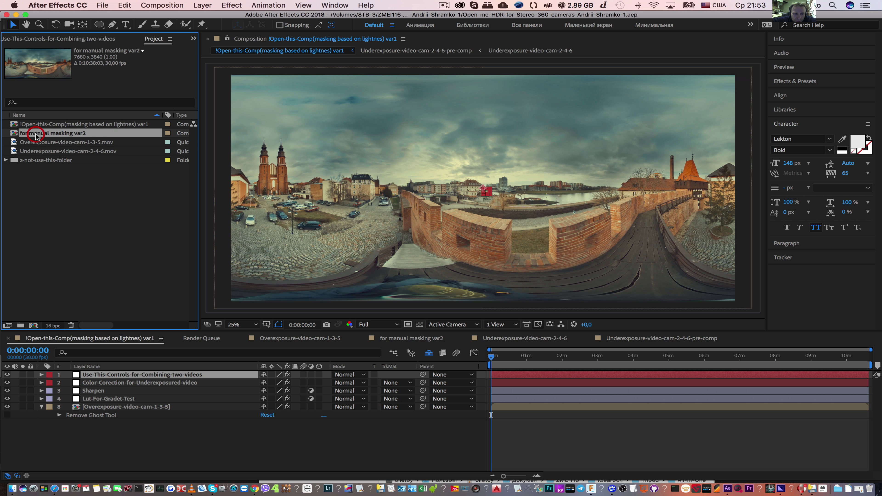
Open the 'for manual masking var2' comp and delete Mask 1 from the Write You mask here layer
left_click(26, 134)
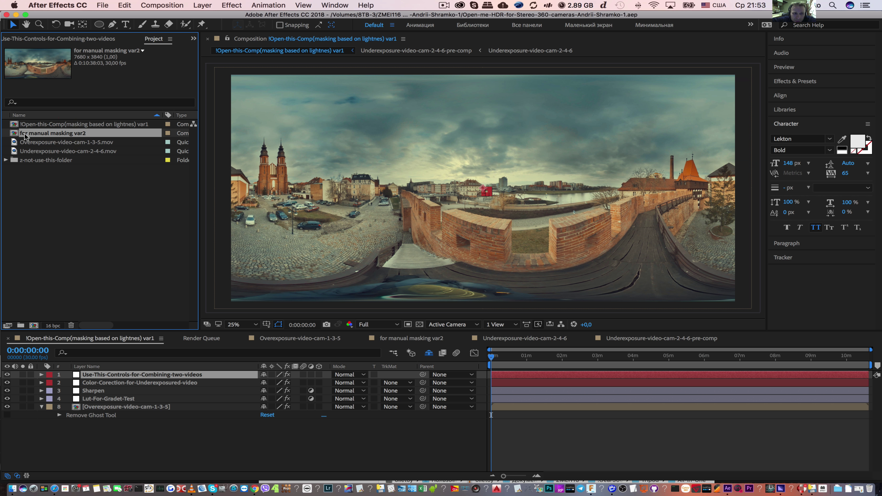
double_click(12, 135)
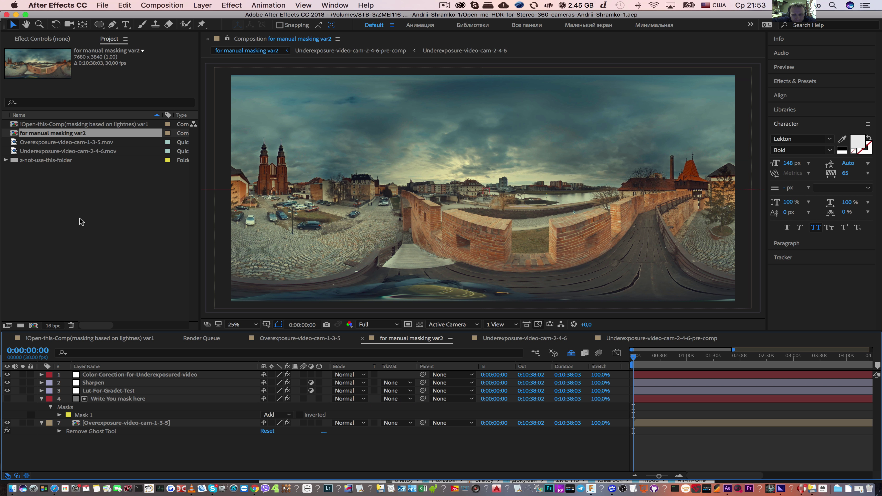
left_click(110, 400)
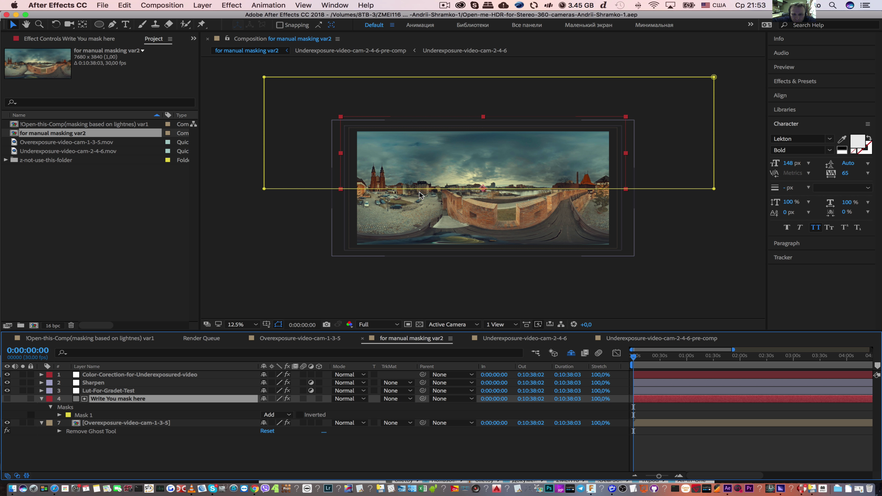
left_click(84, 416)
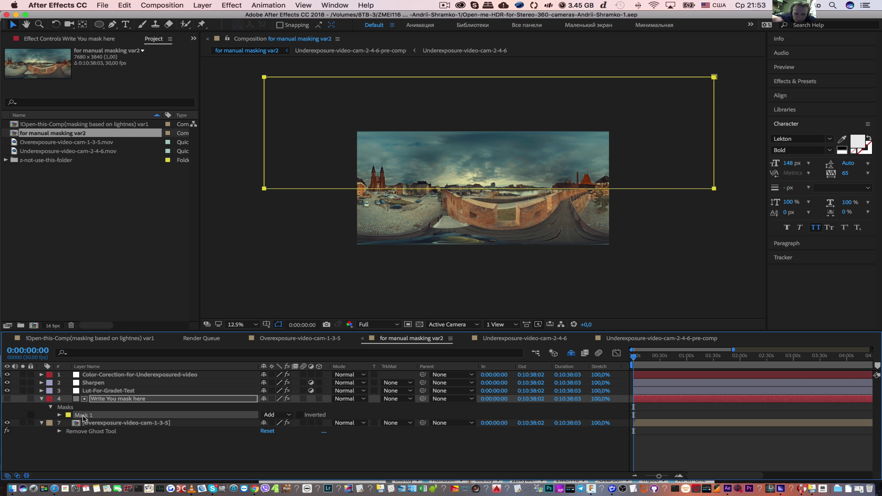
key("BackSpace")
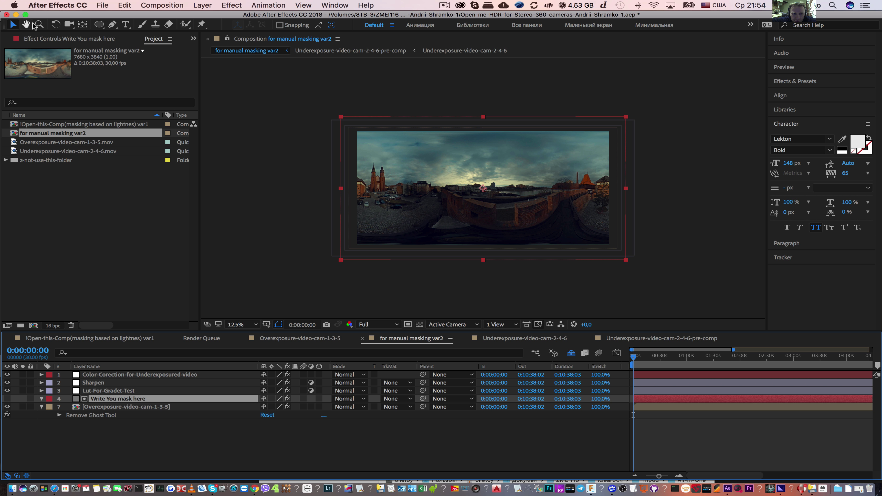
Start a Pen-tool mask left of the image and trace the skyline across the church spires and rooftops
left_click(112, 25)
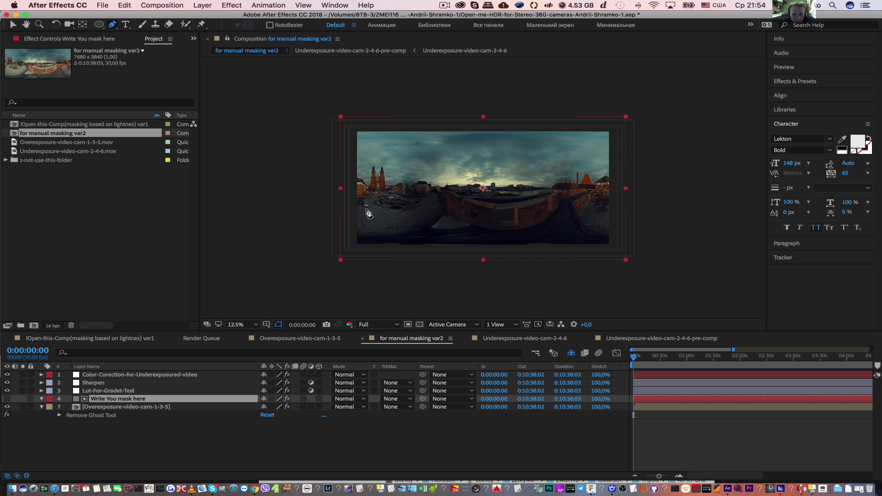
left_click(288, 179)
left_click(359, 180)
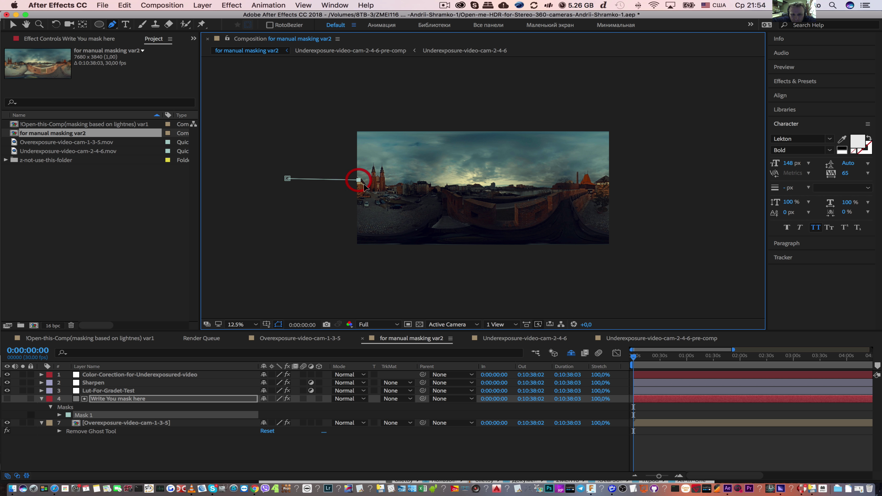
left_click(374, 168)
left_click(377, 178)
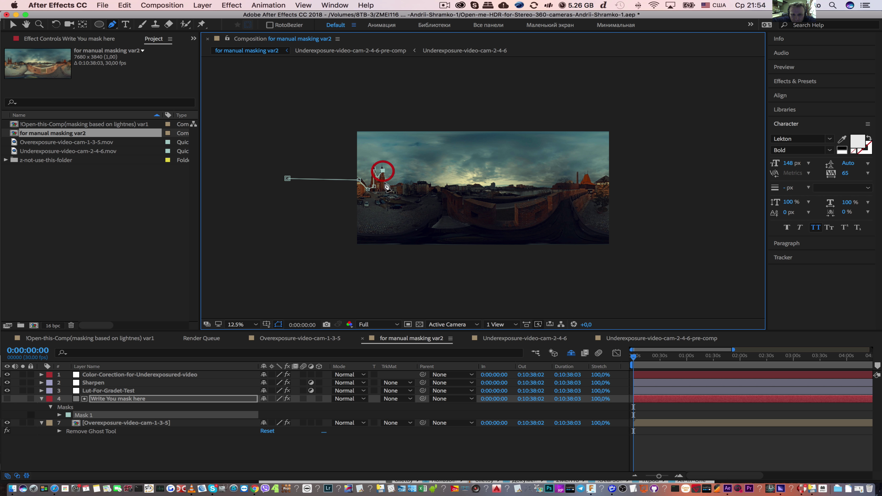
left_click(382, 171)
left_click(385, 187)
left_click(398, 186)
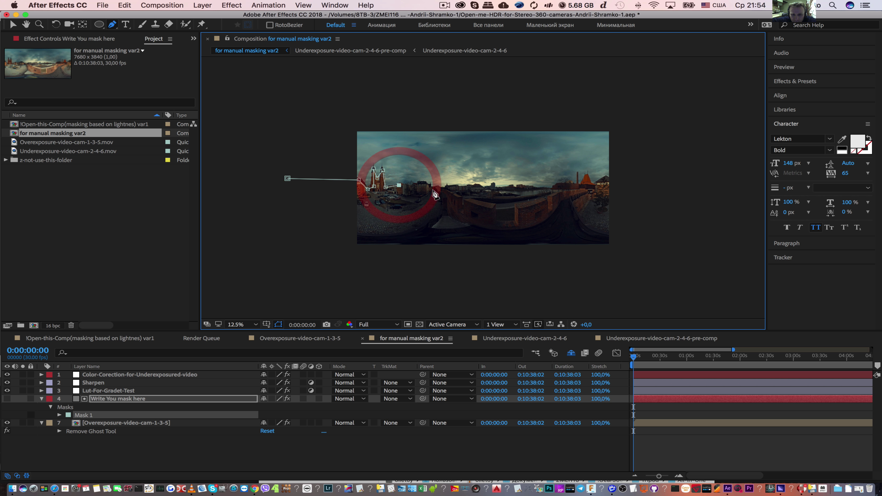
left_click(420, 182)
left_click(429, 185)
left_click(436, 189)
left_click(451, 187)
left_click(463, 186)
left_click(477, 187)
left_click(487, 188)
left_click(493, 185)
left_click(495, 189)
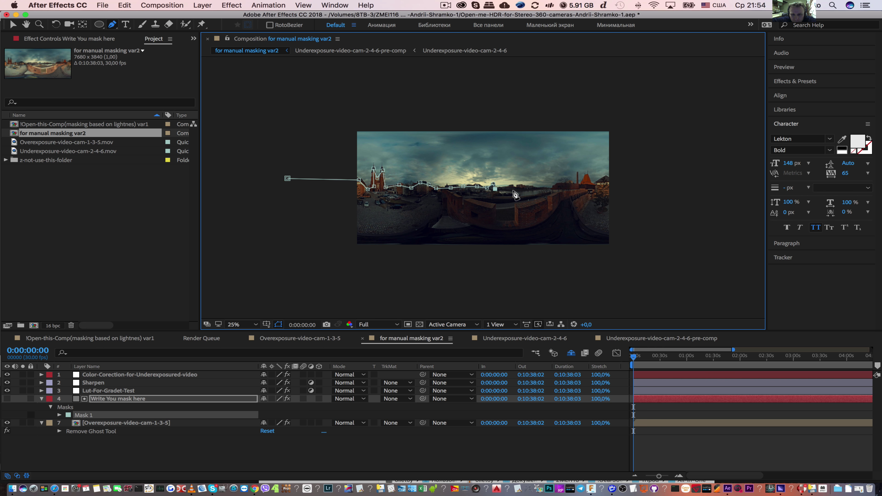
Continue the mask along the skyline past the tall right tower to beyond the right edge
left_click(469, 185)
left_click(479, 183)
left_click(503, 180)
left_click(517, 181)
left_click(538, 185)
left_click(564, 187)
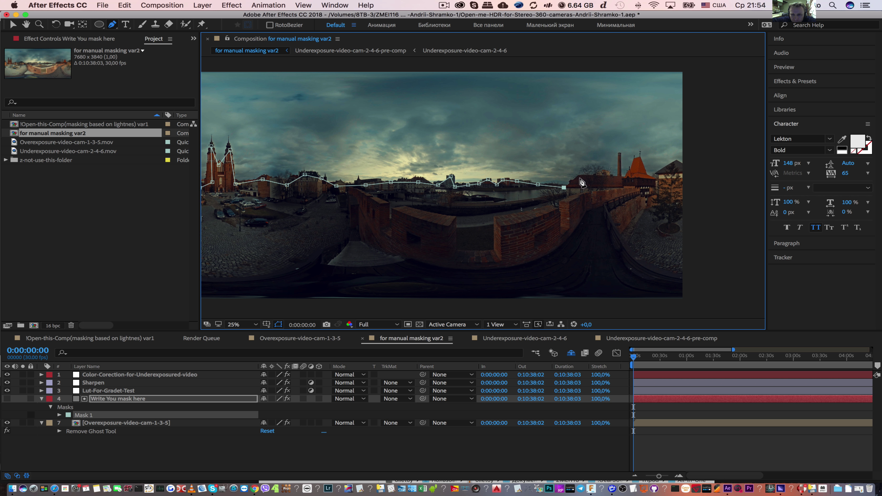
left_click(580, 176)
left_click(619, 179)
left_click(629, 175)
left_click(638, 160)
left_click(652, 178)
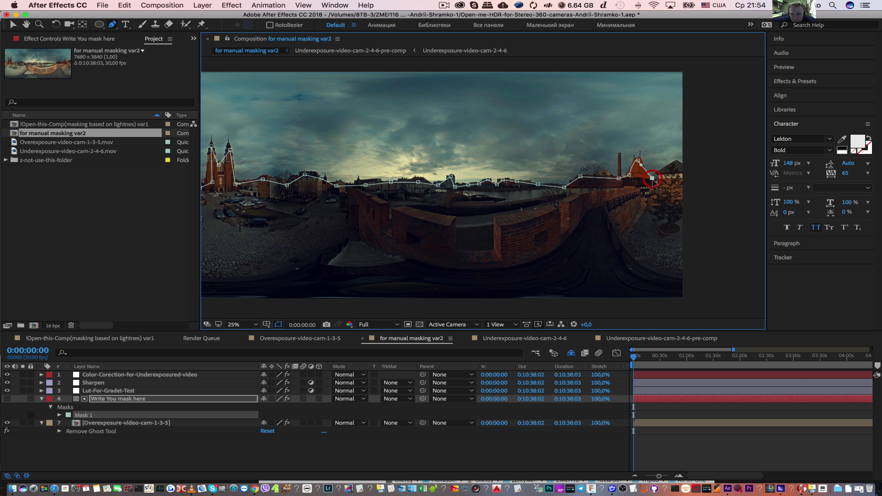
left_click(677, 164)
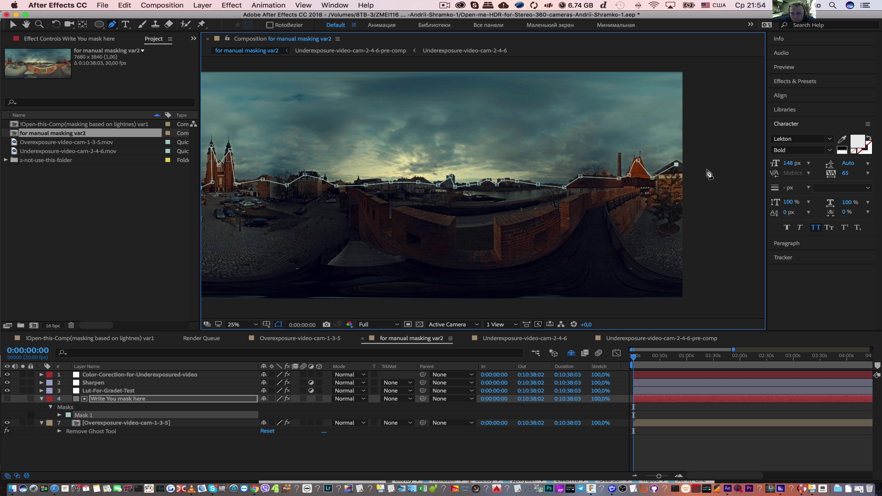
left_click(707, 170)
left_click(732, 176)
Extend the mask high above the sky and close it at the first point
key("comma")
key("comma")
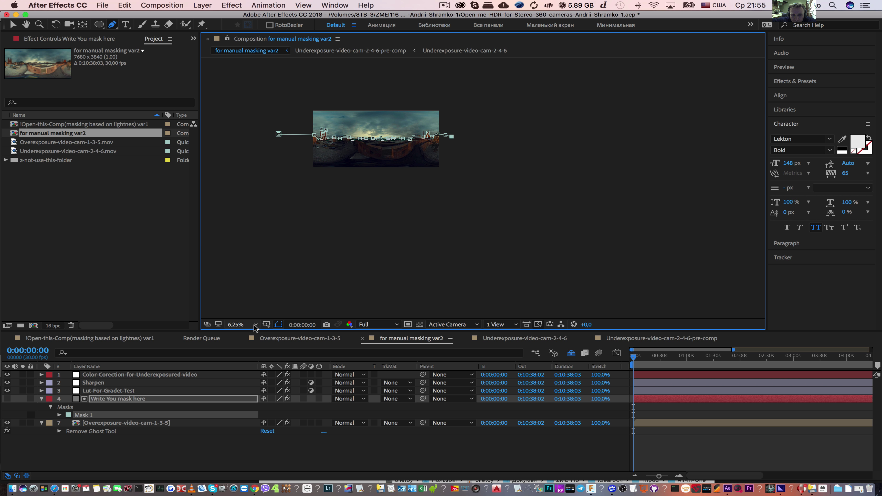
left_click(458, 95)
left_click(288, 88)
left_click(279, 134)
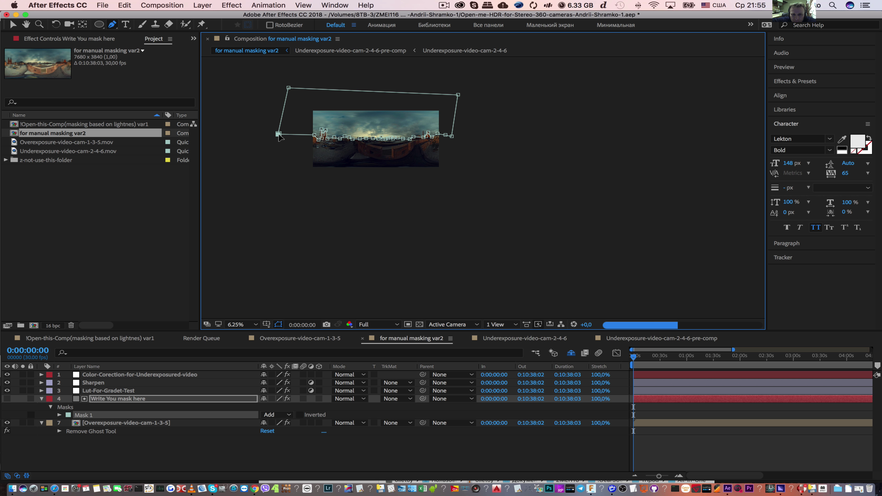
key("shift+slash")
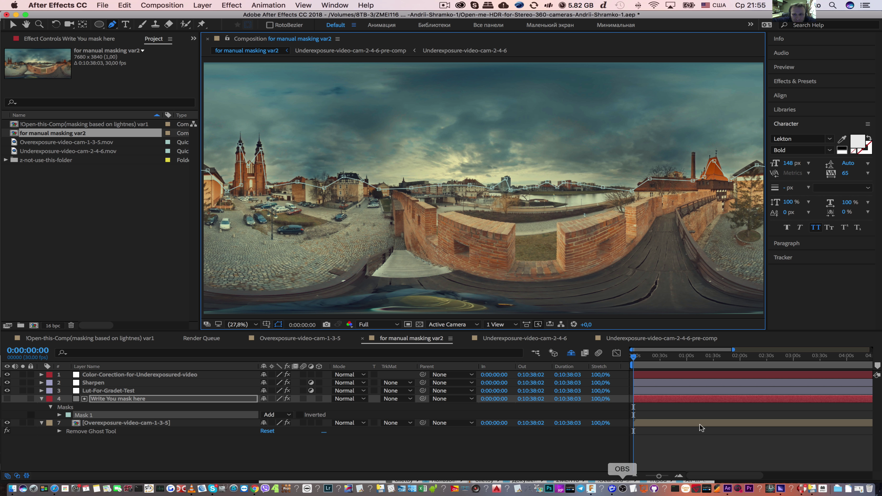
left_click(652, 414)
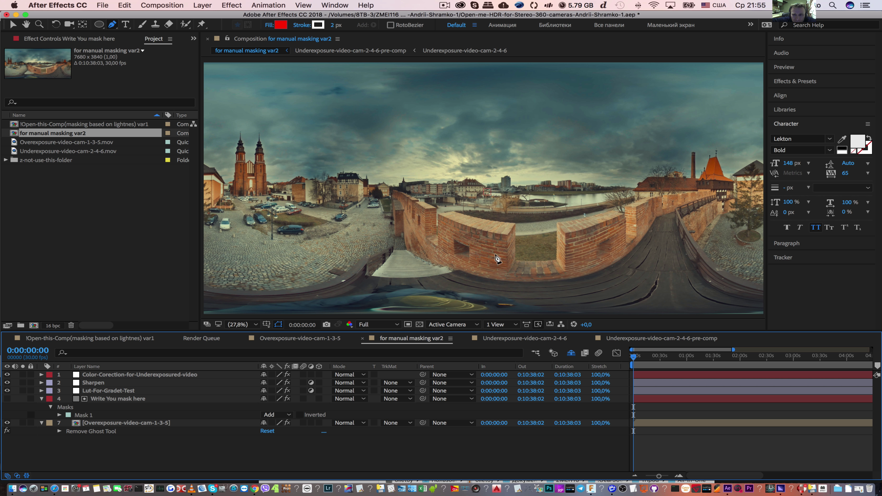
Add the for manual masking var2 composition to the Render Queue
key("comma")
left_click(144, 6)
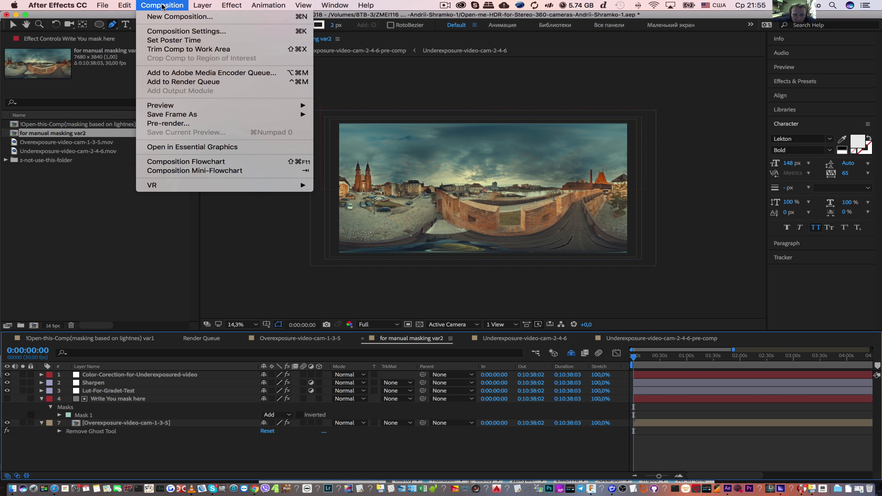
left_click(193, 83)
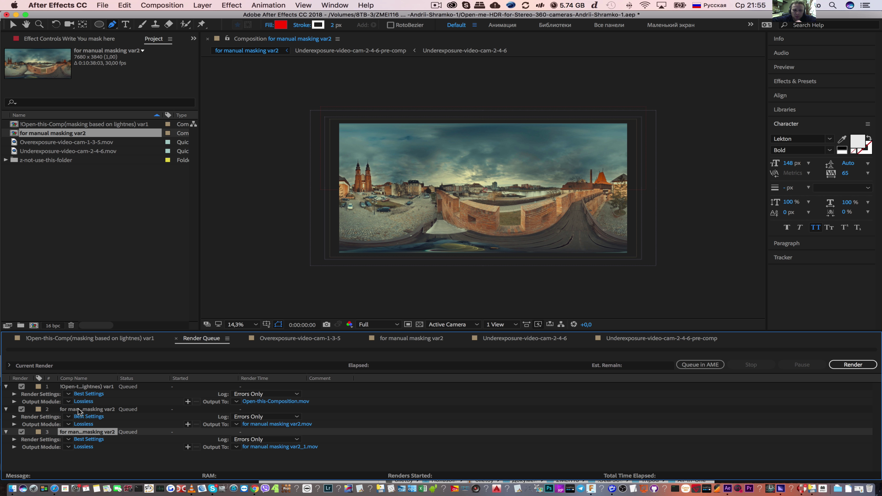
Delete the two older render entries so only for manual masking var2 stays queued
left_click(77, 408)
left_click(79, 387, "shift")
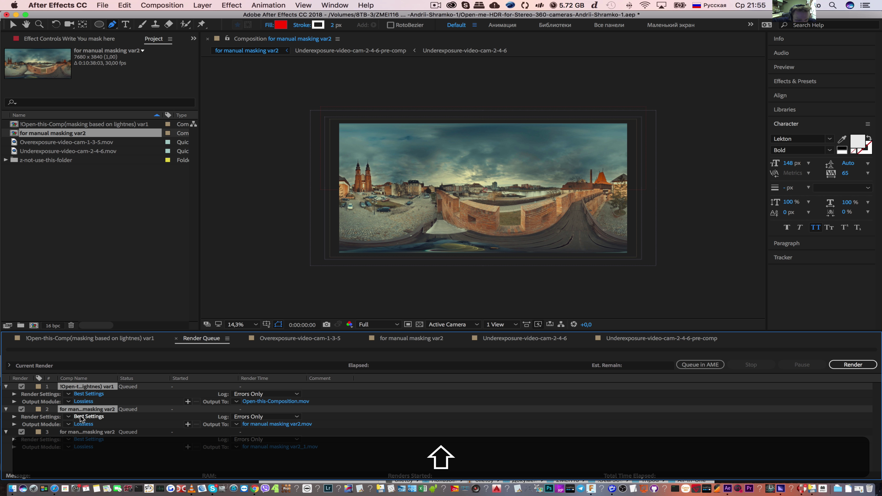
key("BackSpace")
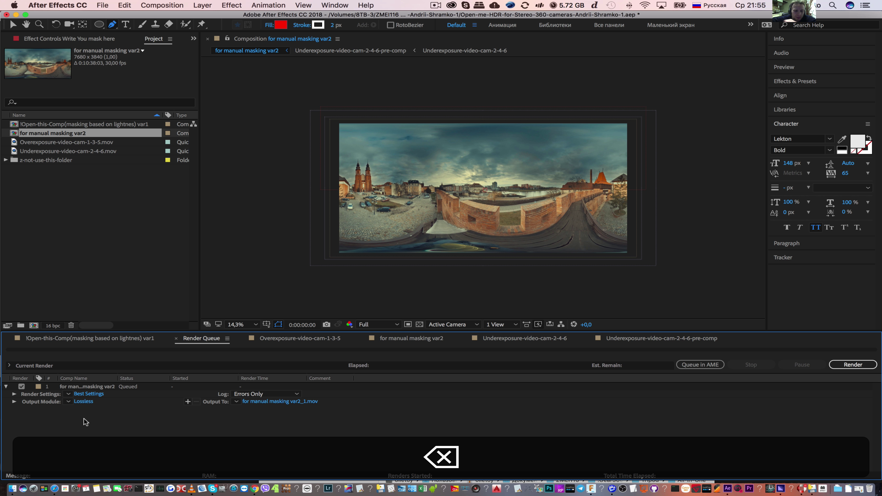
left_click(85, 388)
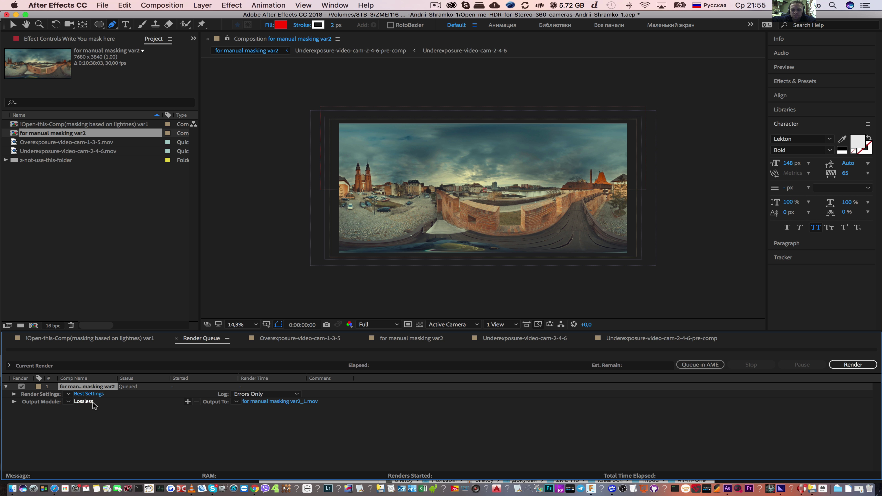
key("ctrl+space")
left_click(79, 125)
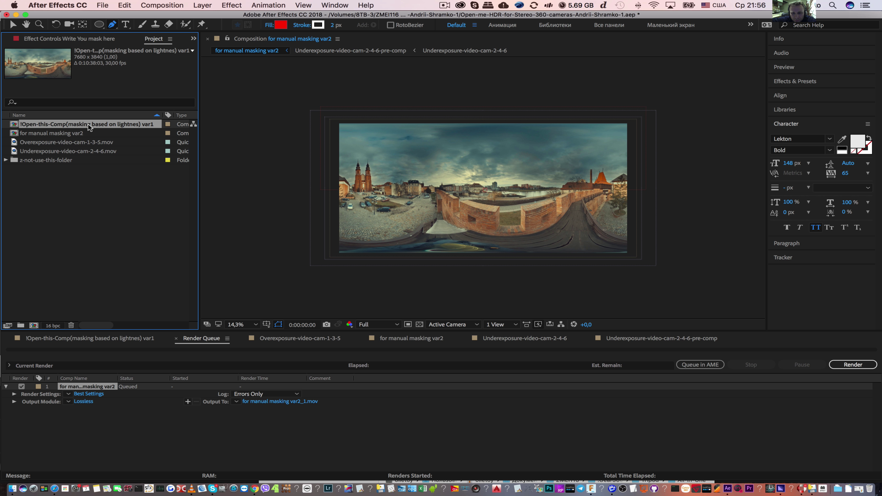
Reopen the for manual masking var2 timeline from the Project panel
left_click(62, 133)
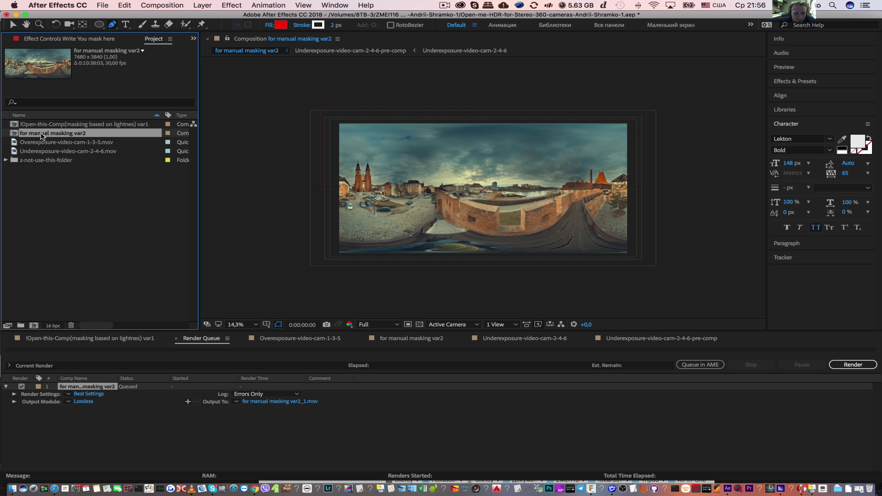
double_click(41, 132)
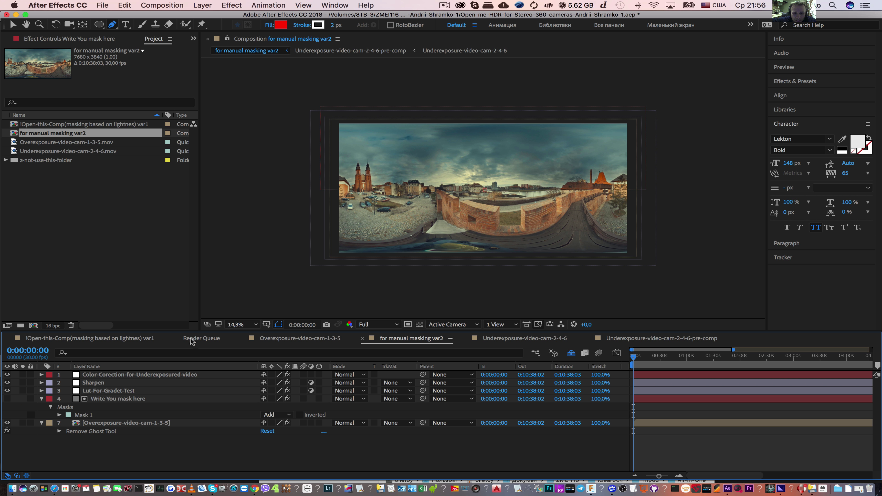